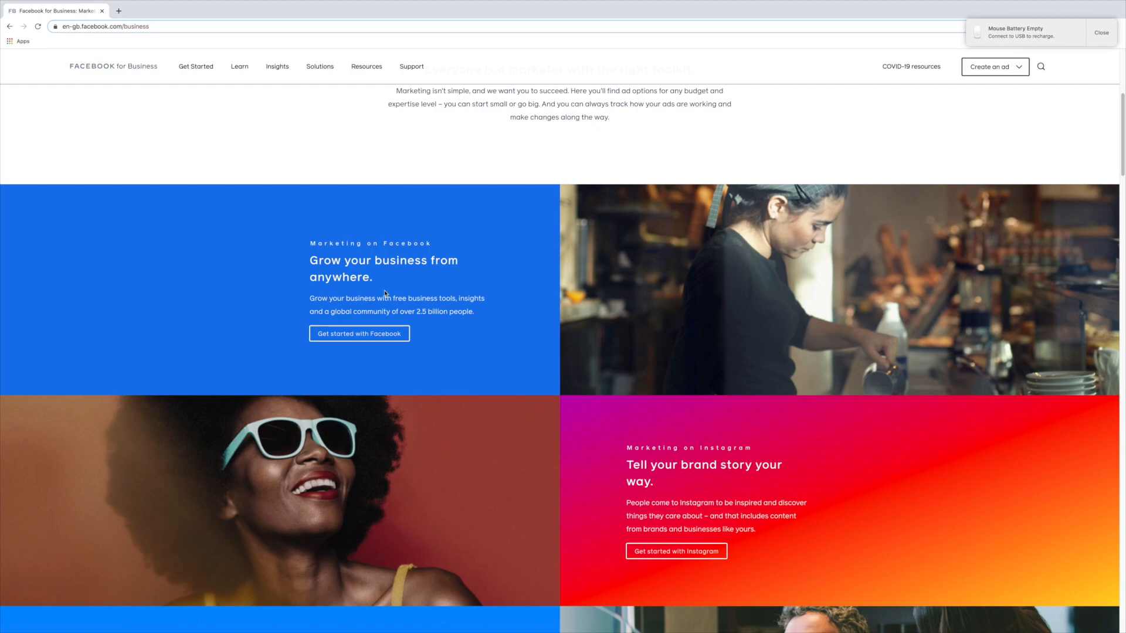
- Scroll the business page, then open Facebook's Create menu offering Page, Ad, Group, Event and Fundraiser
{"action": "scroll", "coordinate": [384, 294], "scroll_direction": "down", "scroll_amount": 2}
{"action": "scroll", "coordinate": [385, 293], "scroll_direction": "down", "scroll_amount": 2}
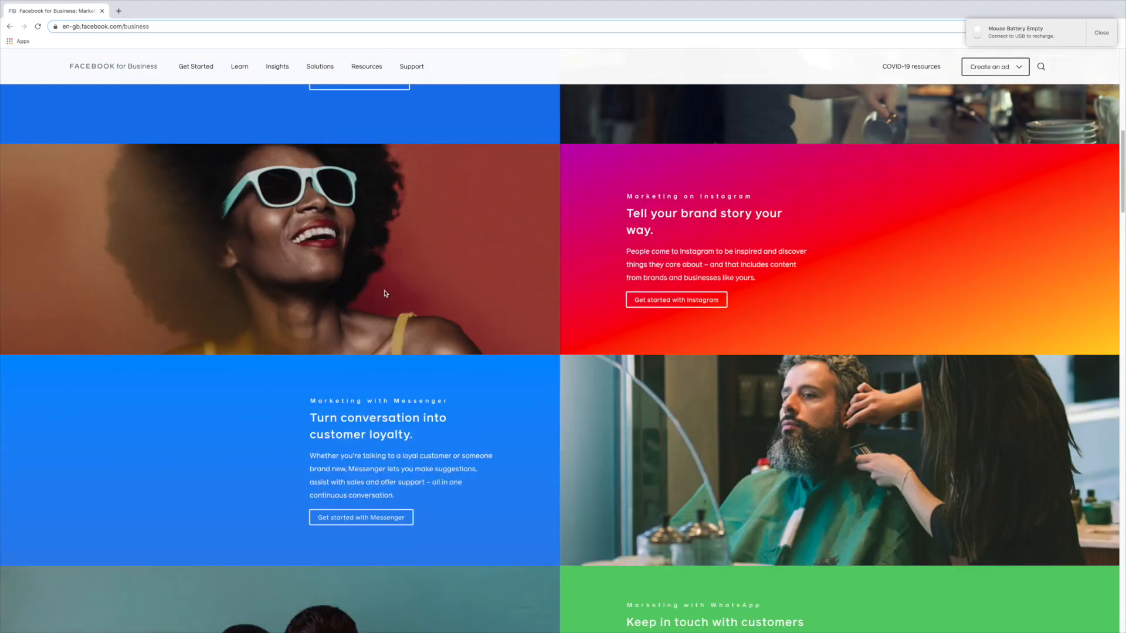
{"action": "scroll", "coordinate": [385, 293], "scroll_direction": "down", "scroll_amount": 5}
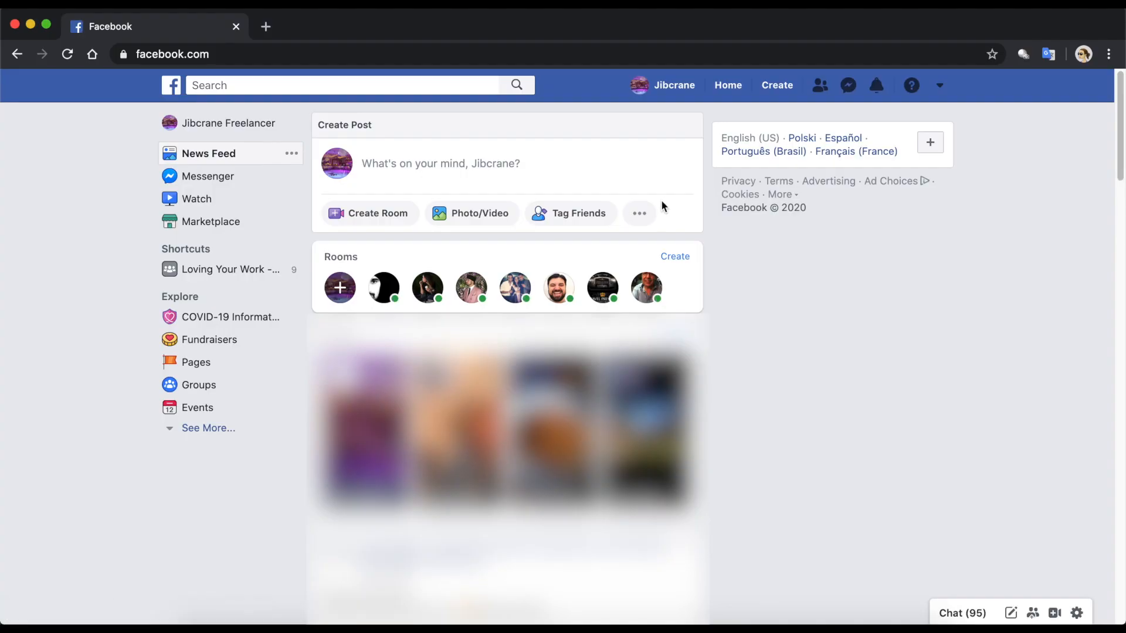
{"action": "left_click", "coordinate": [777, 88]}
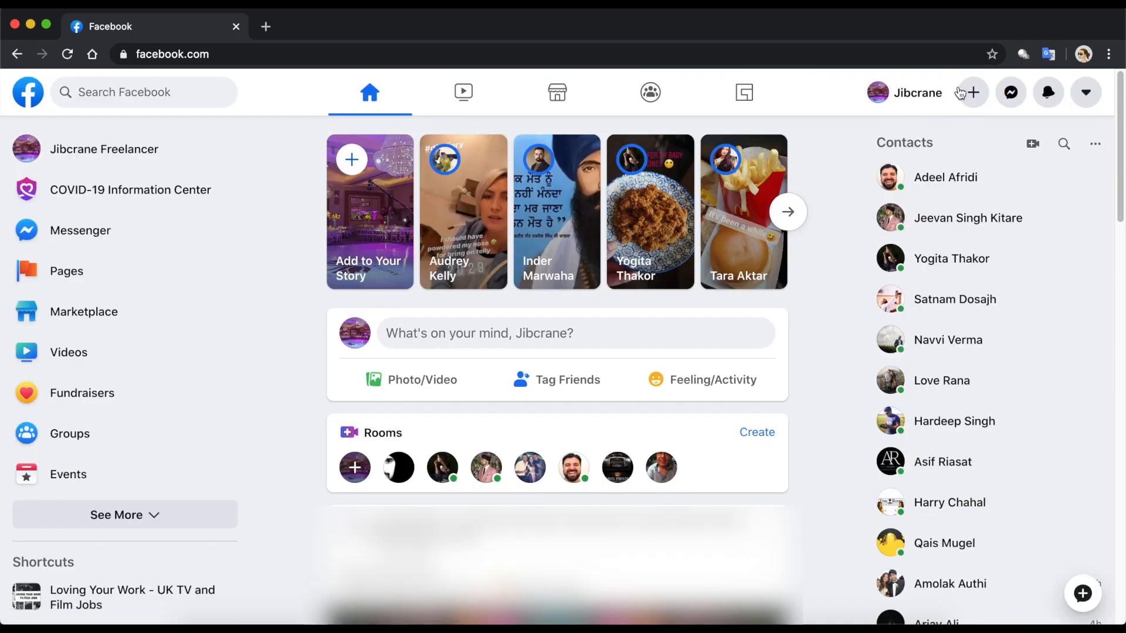
{"action": "left_click", "coordinate": [974, 92]}
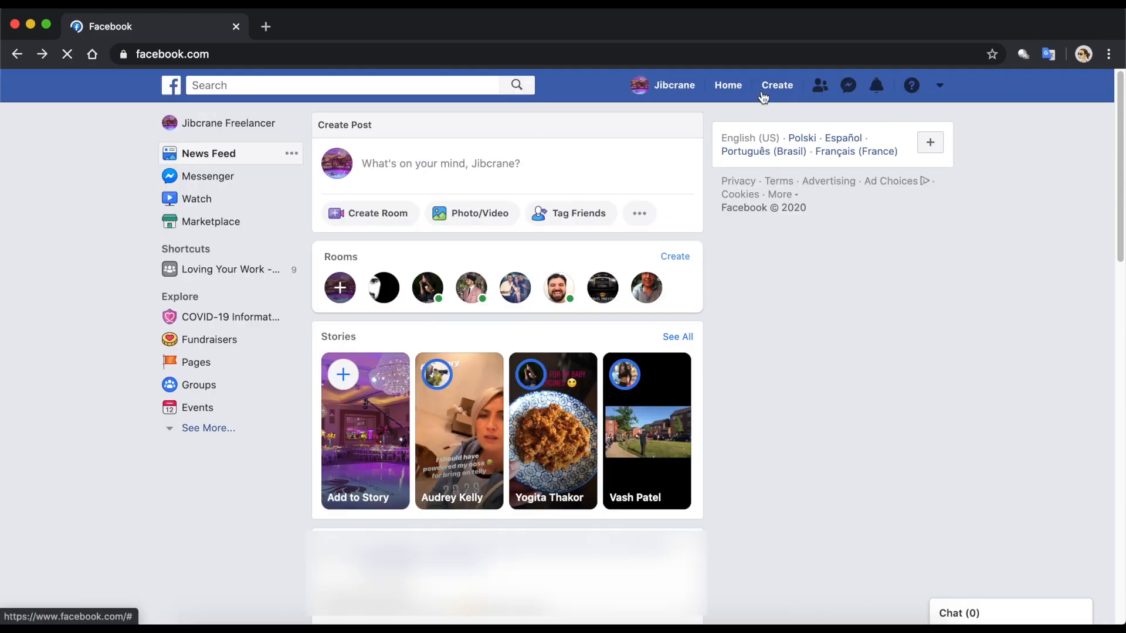
{"action": "left_click", "coordinate": [767, 89]}
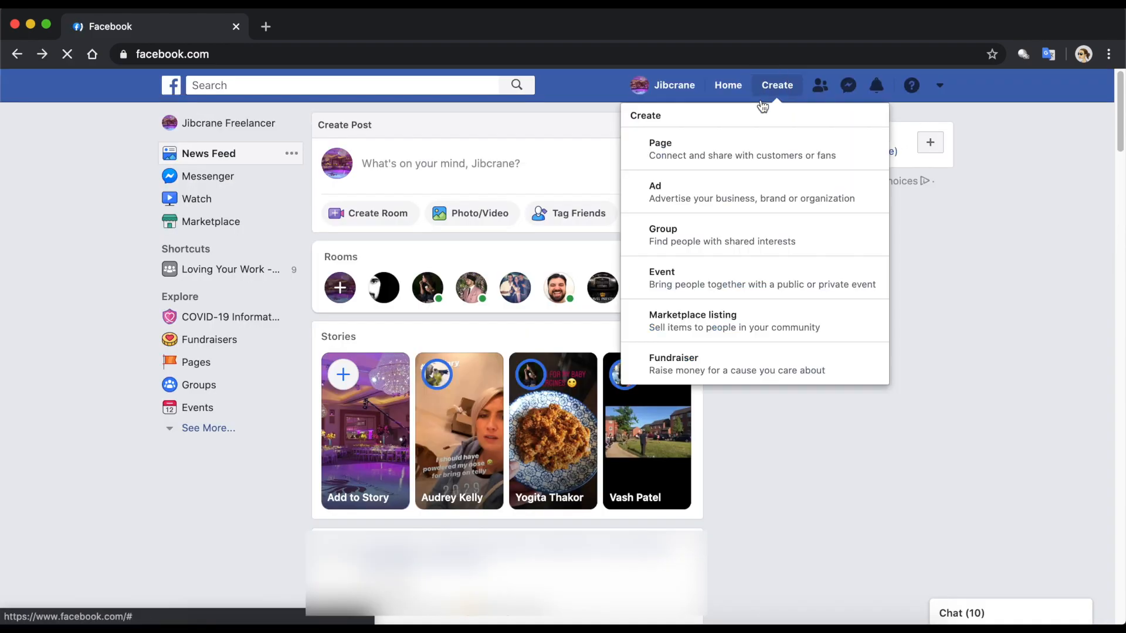
- Create a Business or Brand Page named 'The Simple Dad' with the Website category
{"action": "left_click", "coordinate": [706, 143]}
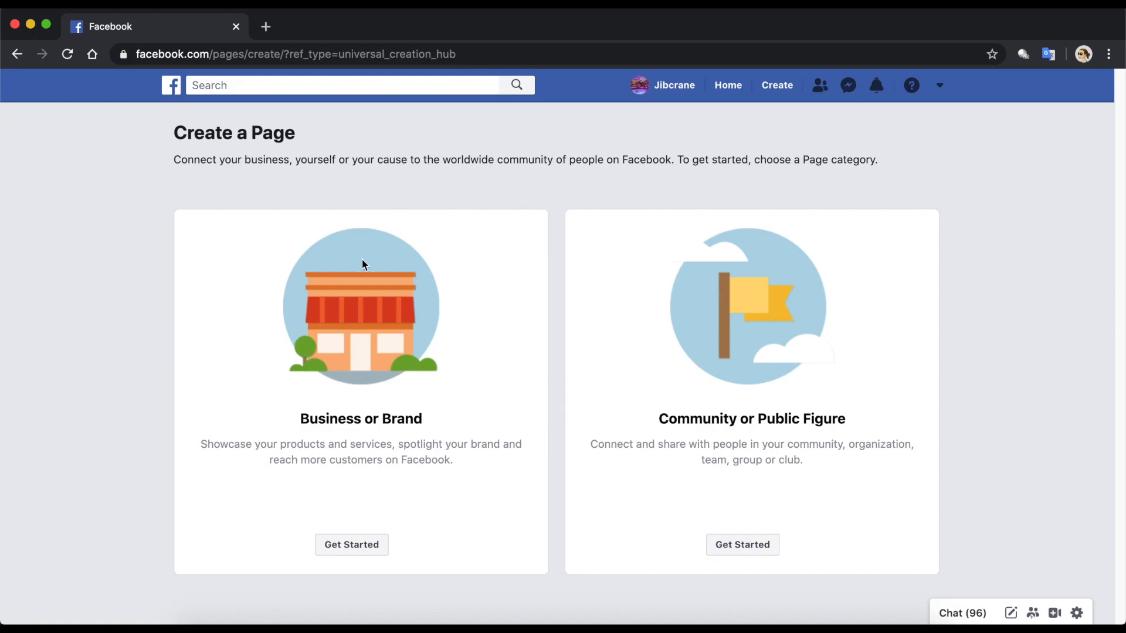
{"action": "left_click", "coordinate": [372, 552]}
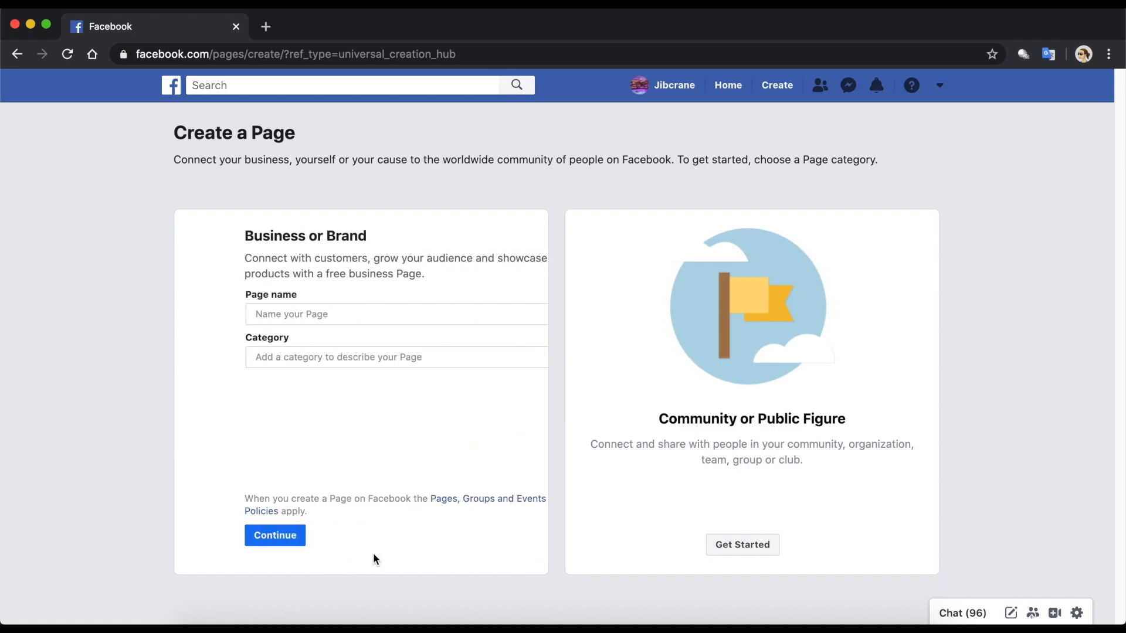
{"action": "left_click", "coordinate": [315, 309]}
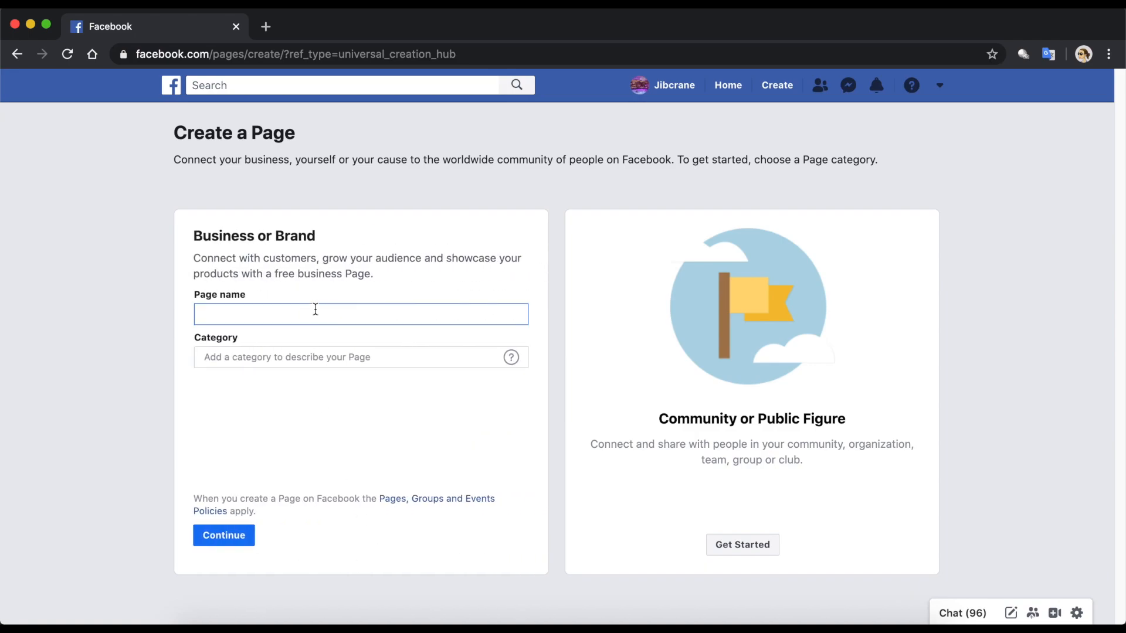
{"action": "type", "text": "The Simple Dad"}
{"action": "left_click", "coordinate": [301, 354]}
{"action": "type", "text": "We"}
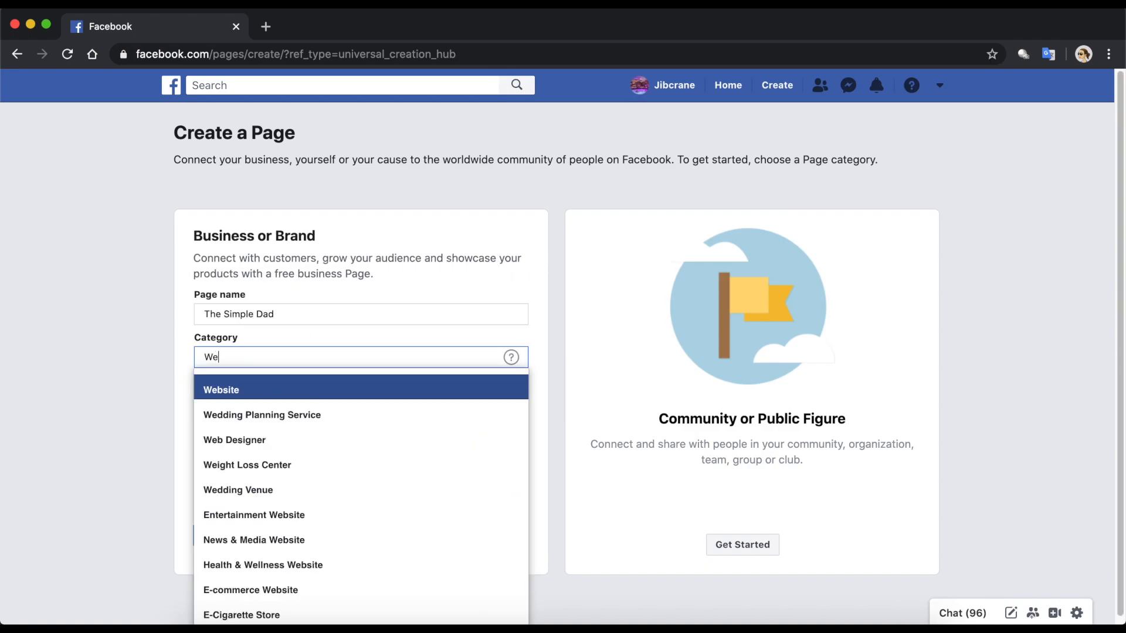
{"action": "type", "text": "bsite"}
{"action": "left_click", "coordinate": [350, 388]}
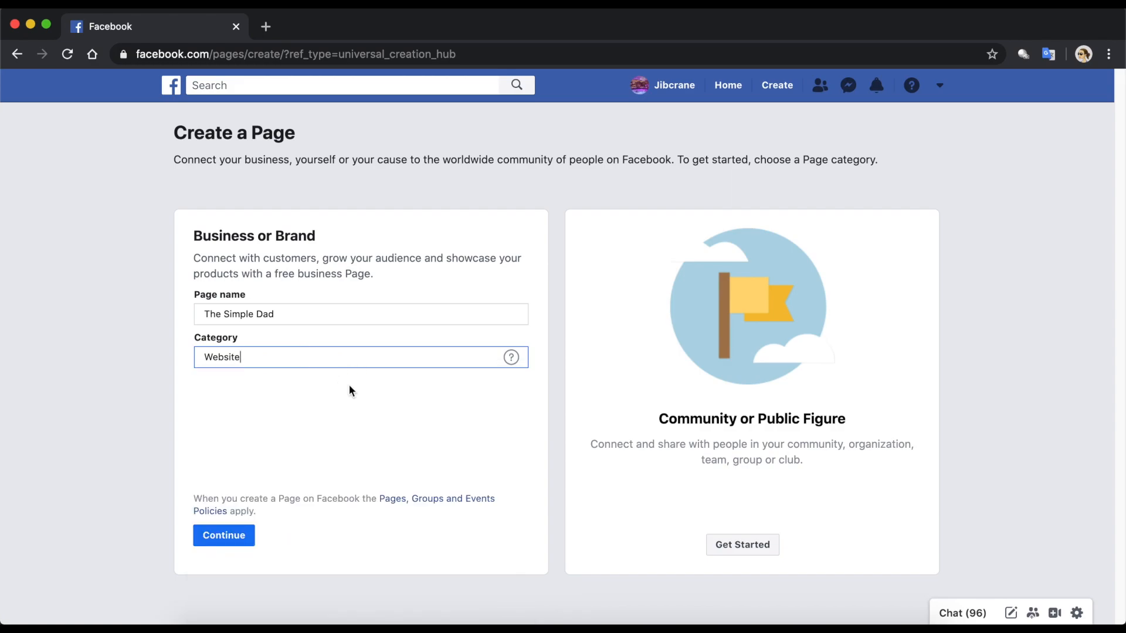
{"action": "left_click", "coordinate": [245, 536]}
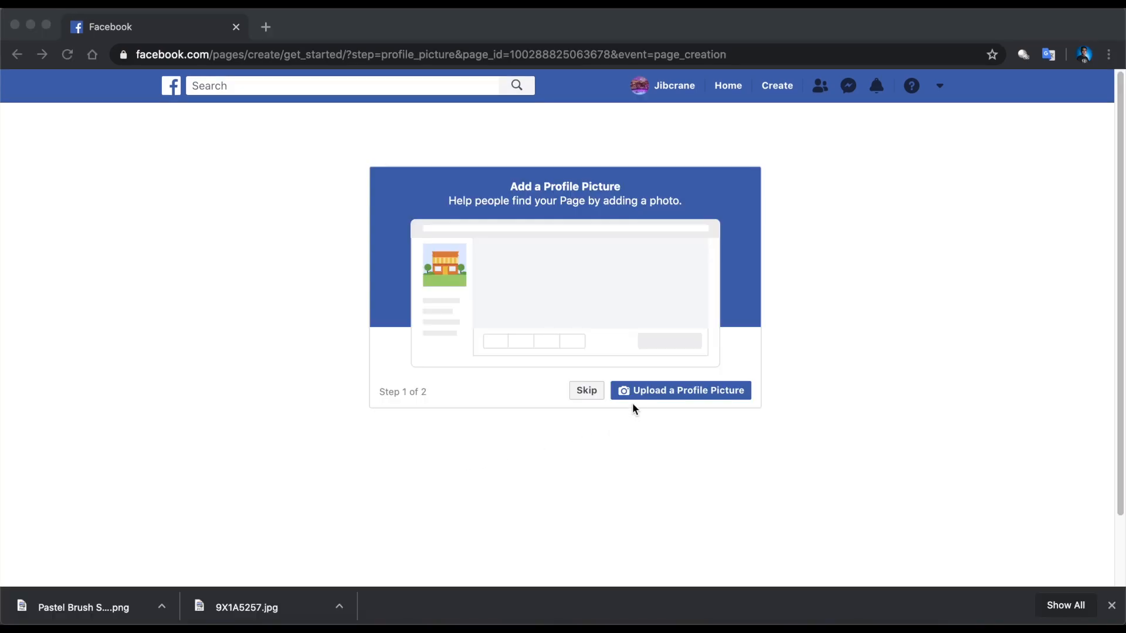
{"action": "left_click", "coordinate": [635, 391]}
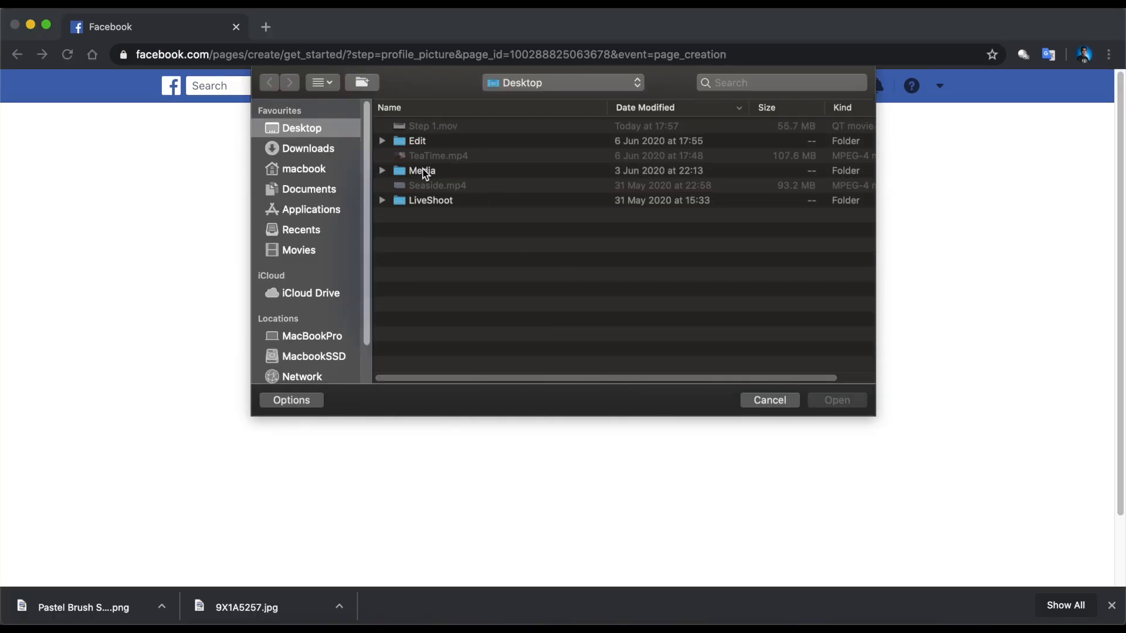
{"action": "left_click", "coordinate": [356, 147]}
{"action": "left_click", "coordinate": [768, 400]}
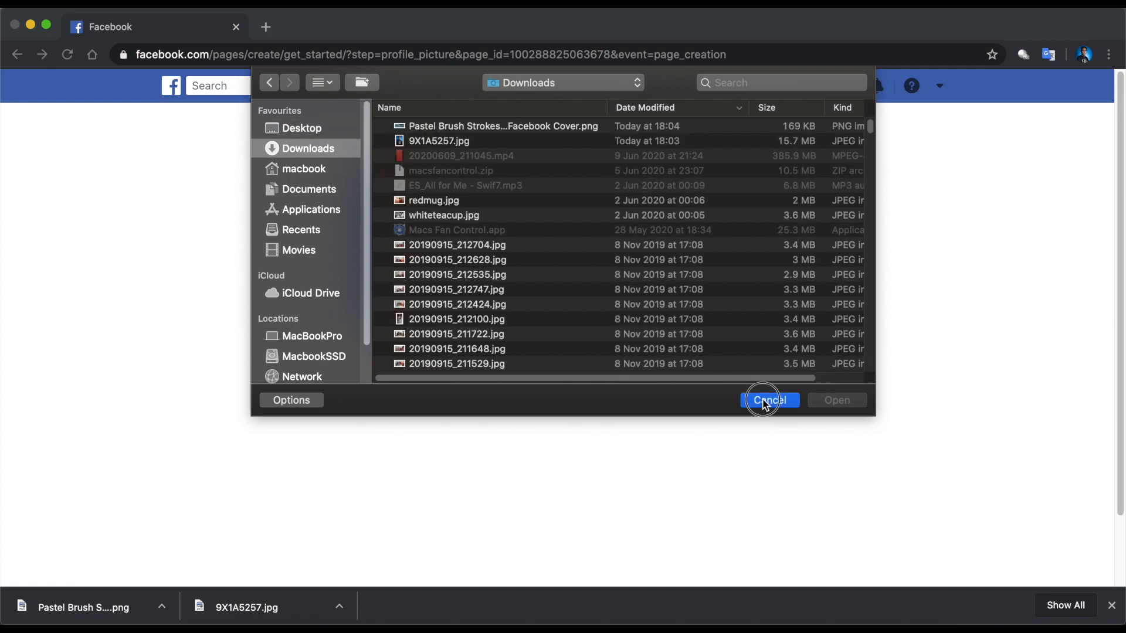
{"action": "left_click", "coordinate": [690, 391]}
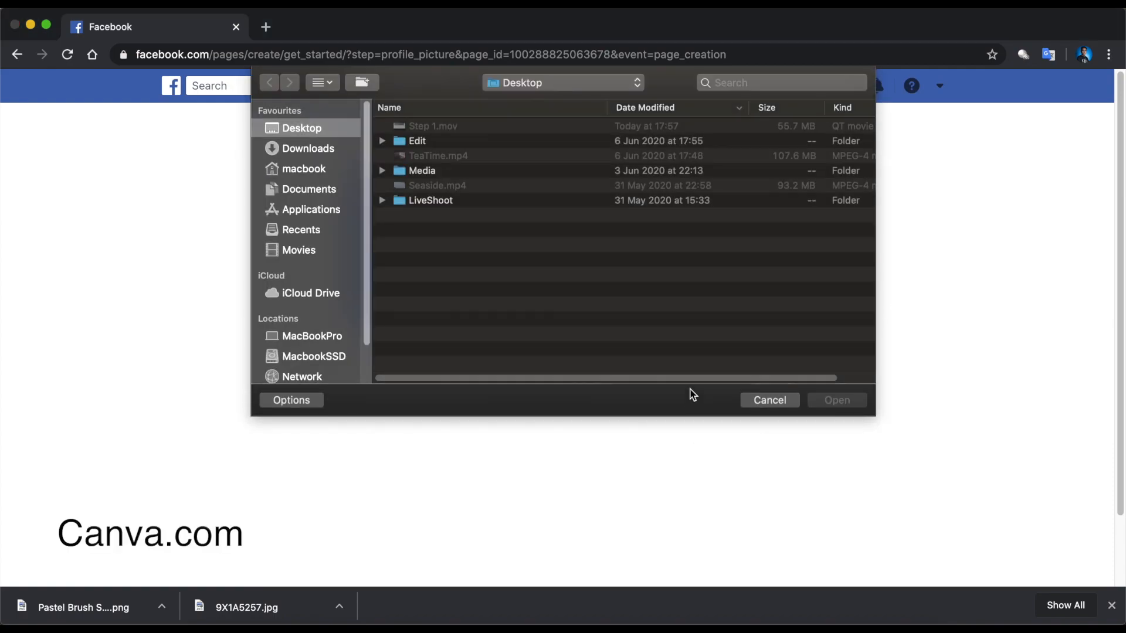
{"action": "left_click", "coordinate": [301, 151]}
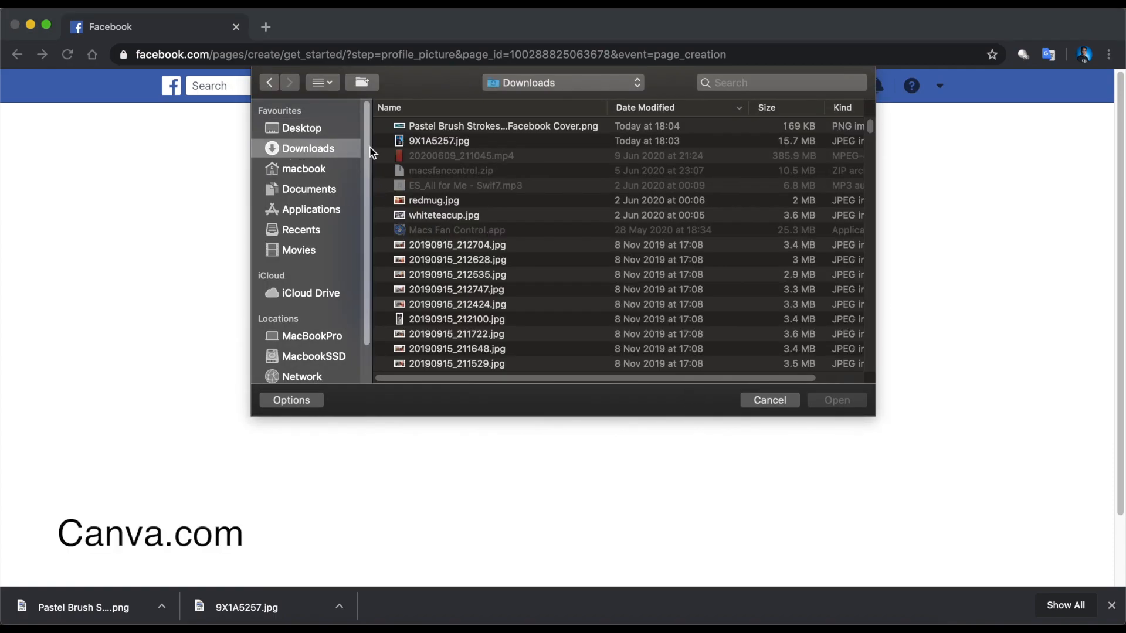
{"action": "left_click", "coordinate": [426, 140]}
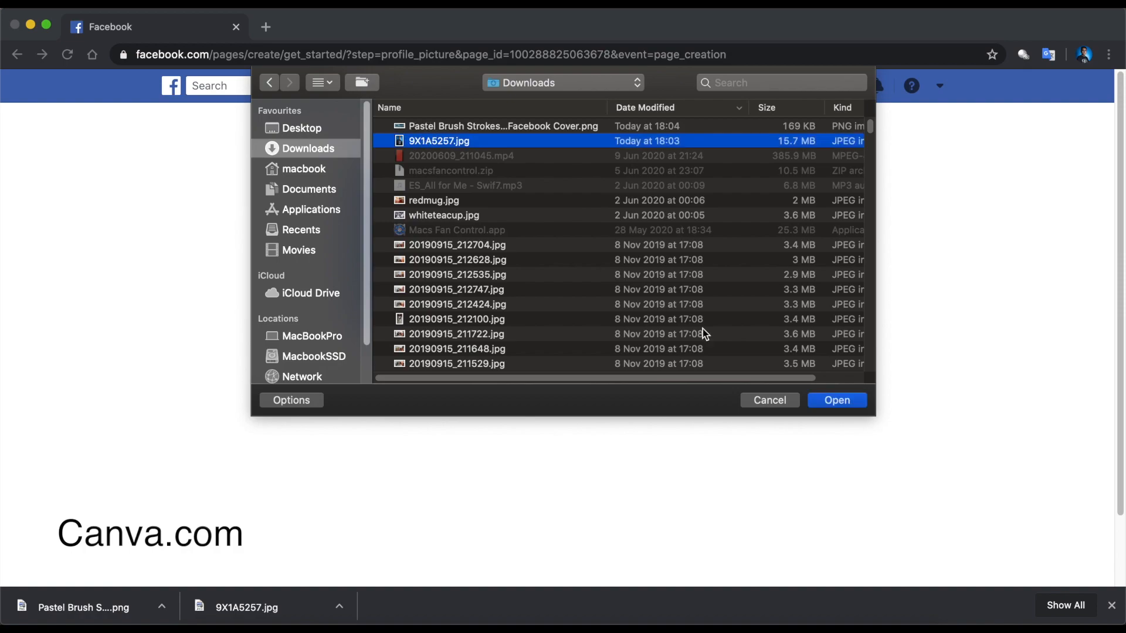
{"action": "left_click", "coordinate": [838, 401]}
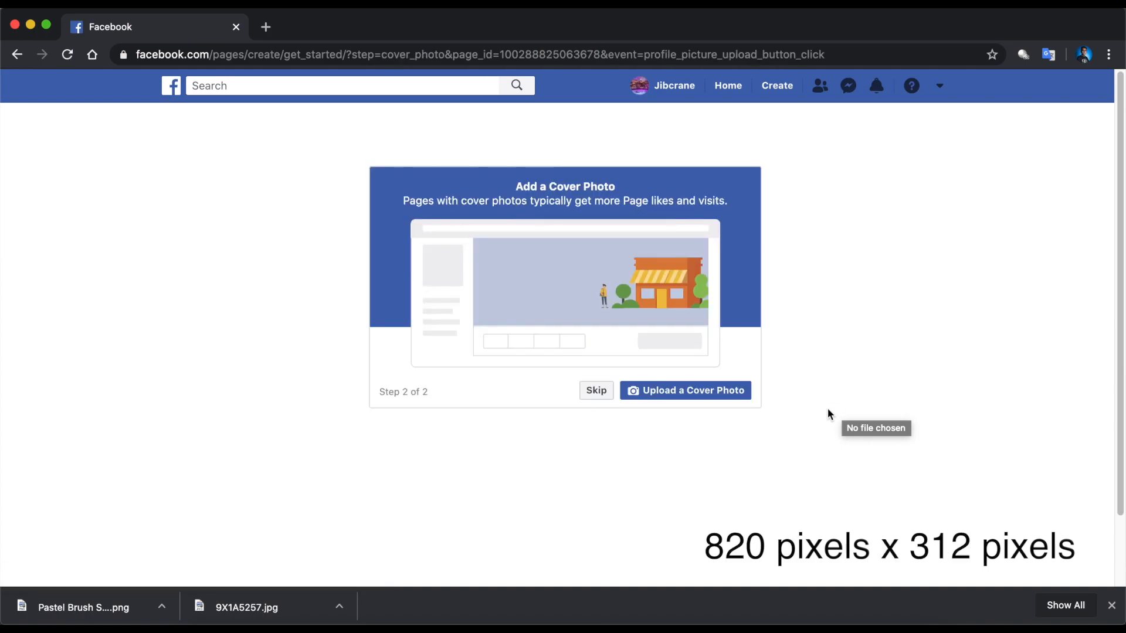
- Upload the Pastel Brush Strokes image as the Page's cover photo
{"action": "left_click", "coordinate": [720, 392]}
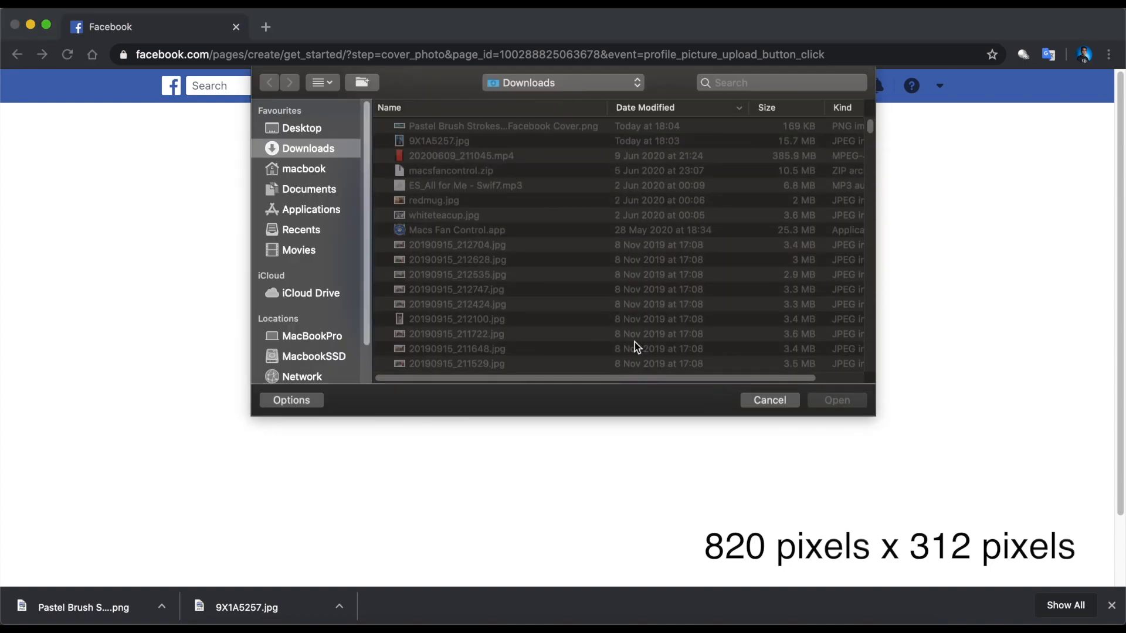
{"action": "left_click", "coordinate": [480, 131]}
{"action": "left_click", "coordinate": [833, 401]}
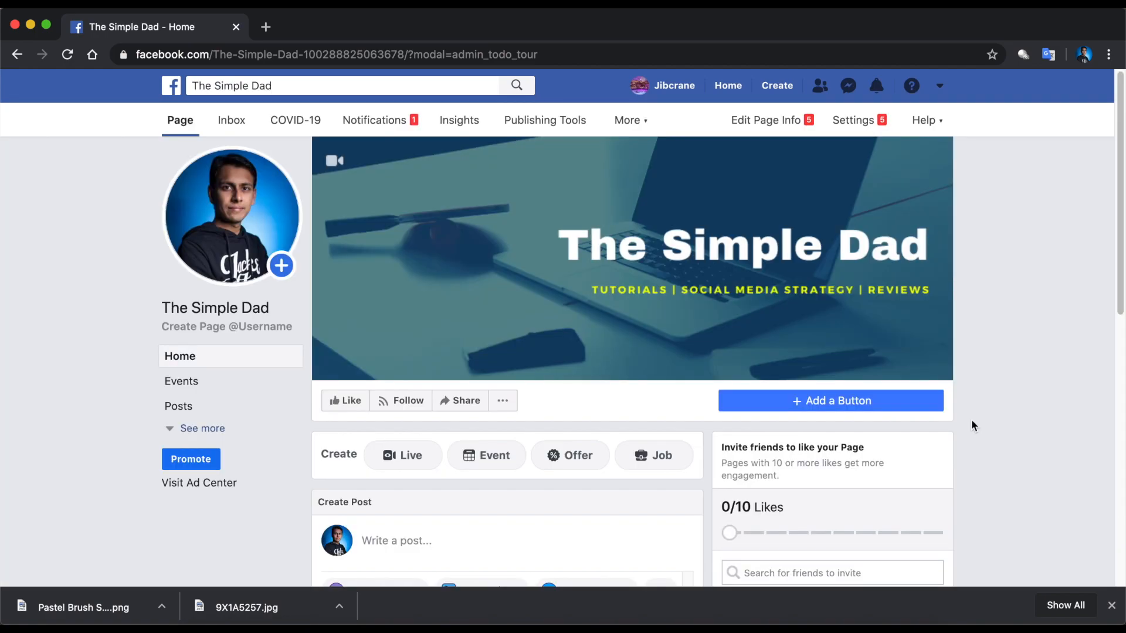
- In Page Info, set and save the description 'This is a demo busines…'
{"action": "left_click", "coordinate": [1111, 605]}
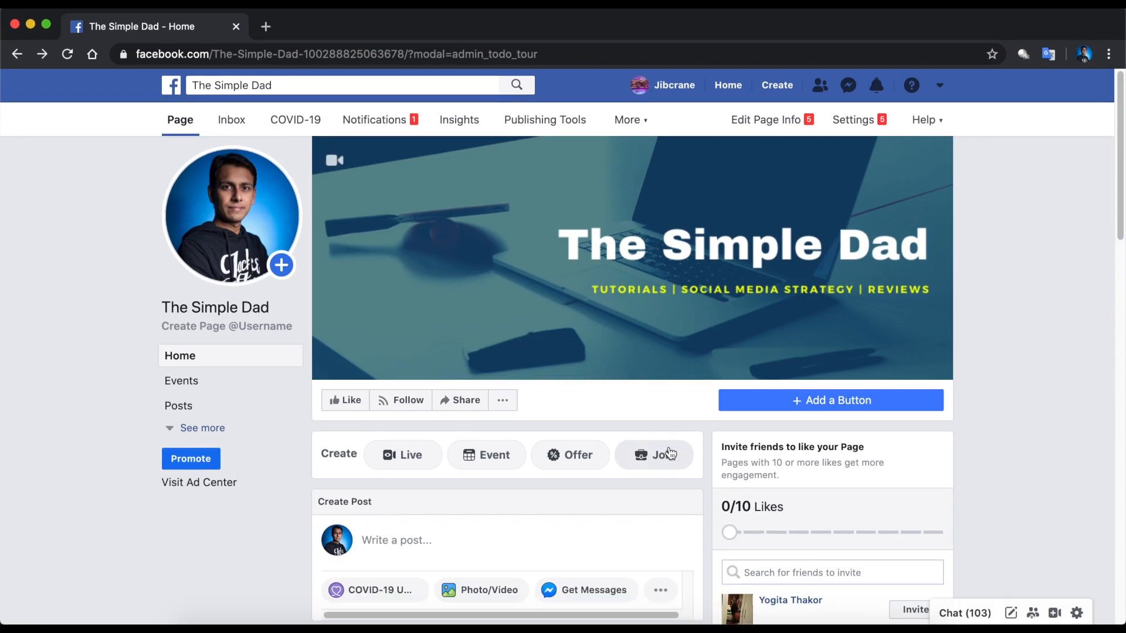
{"action": "left_click", "coordinate": [747, 127]}
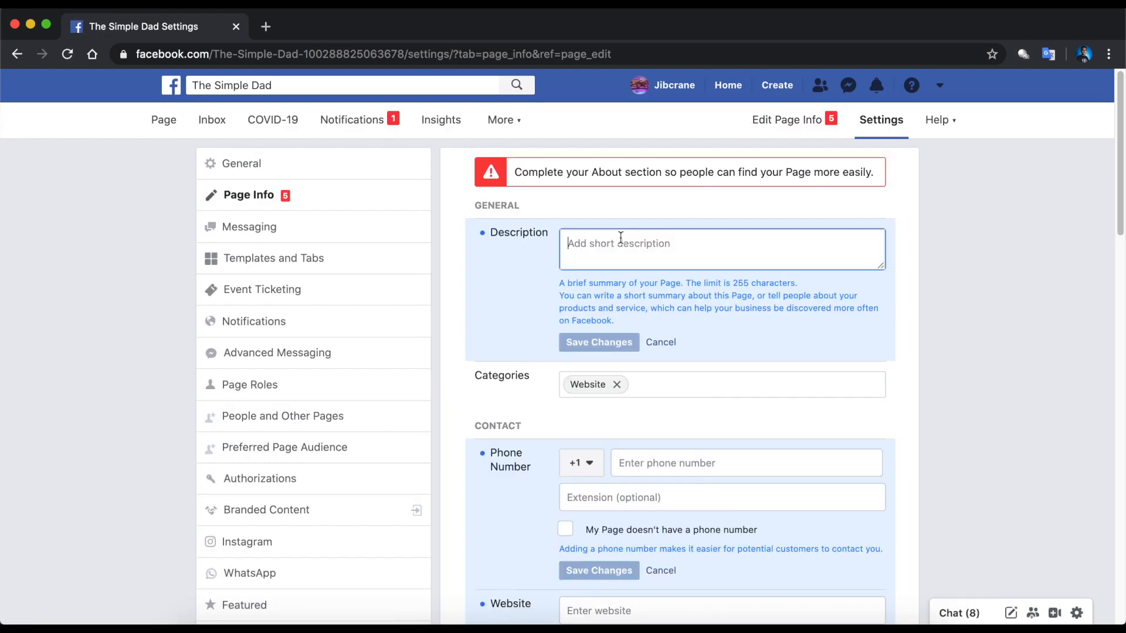
{"action": "type", "text": "This is"}
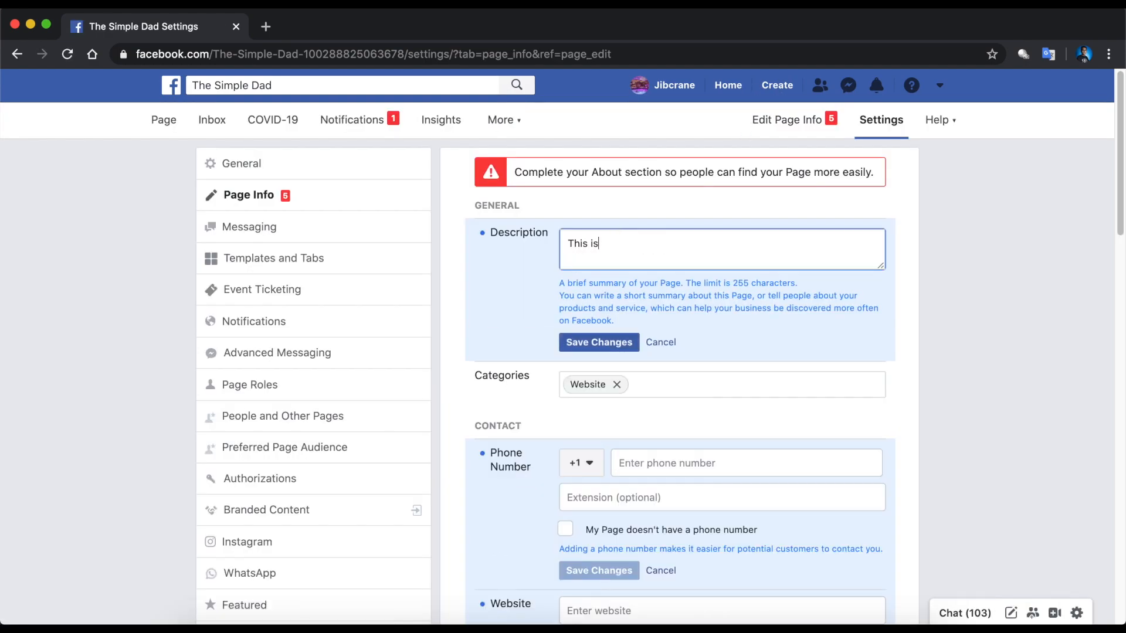
{"action": "type", "text": " a demo business page."}
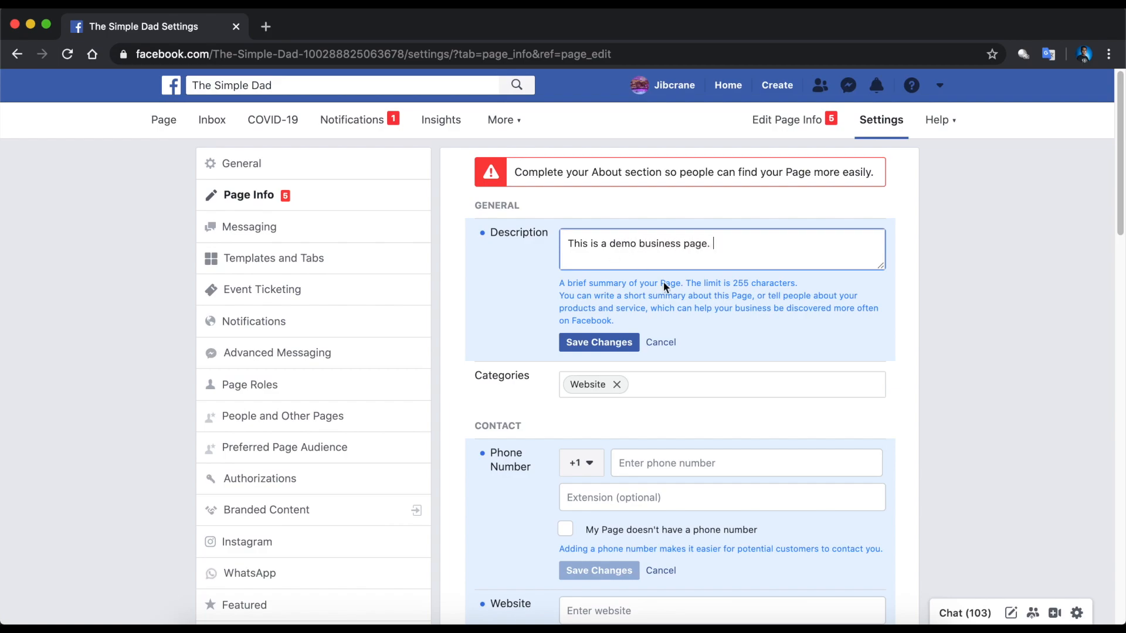
{"action": "left_click", "coordinate": [610, 346]}
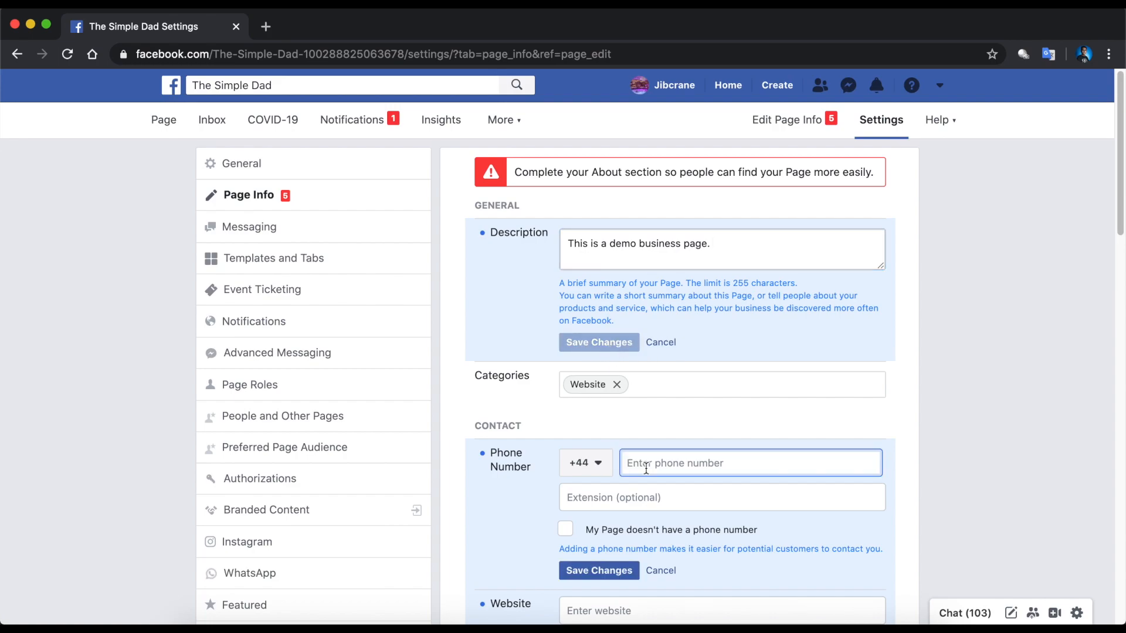
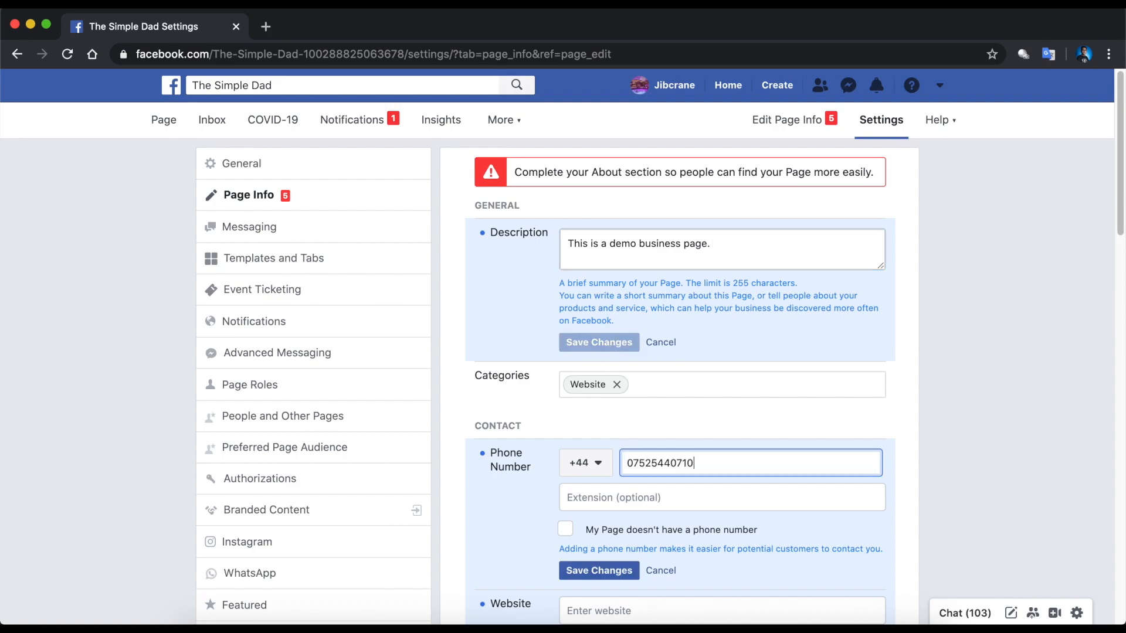
- Enter and save the Page's UK contact phone number
{"action": "left_click", "coordinate": [505, 508]}
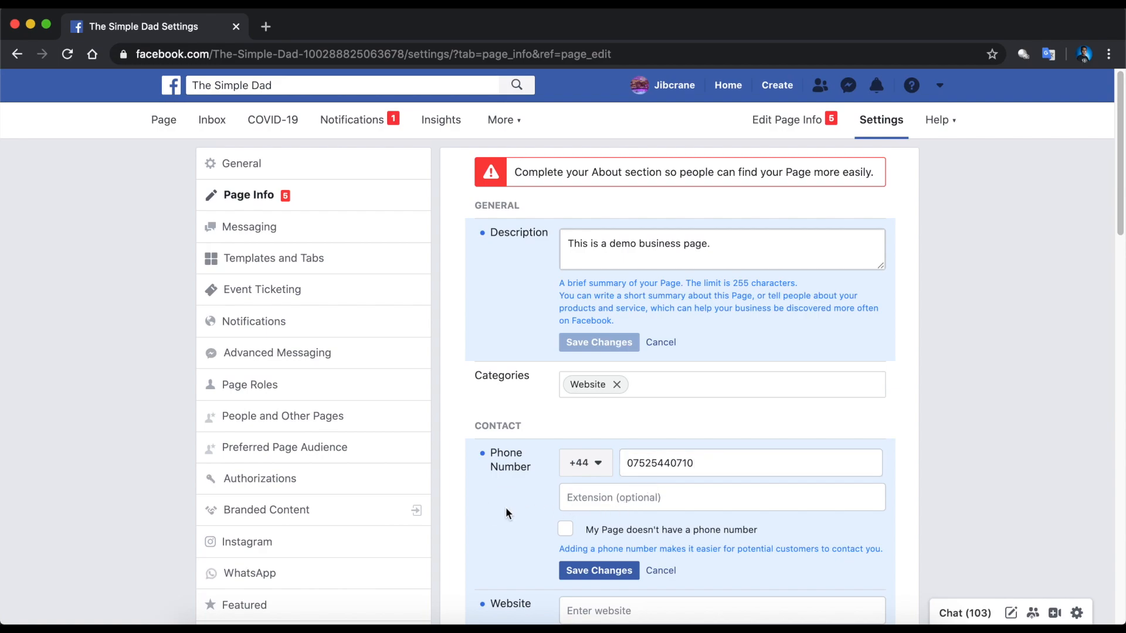
{"action": "scroll", "coordinate": [506, 514], "scroll_direction": "down", "scroll_amount": 2}
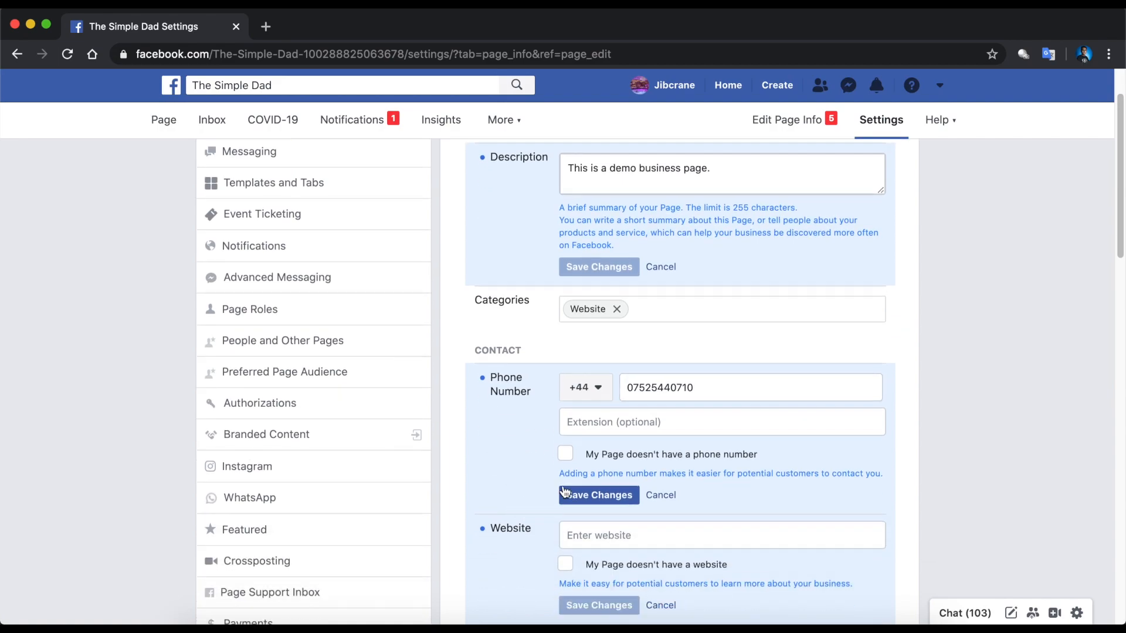
{"action": "left_click", "coordinate": [577, 498]}
{"action": "scroll", "coordinate": [576, 499], "scroll_direction": "down", "scroll_amount": 4}
{"action": "left_click", "coordinate": [651, 440]}
{"action": "type", "text": "thesim"}
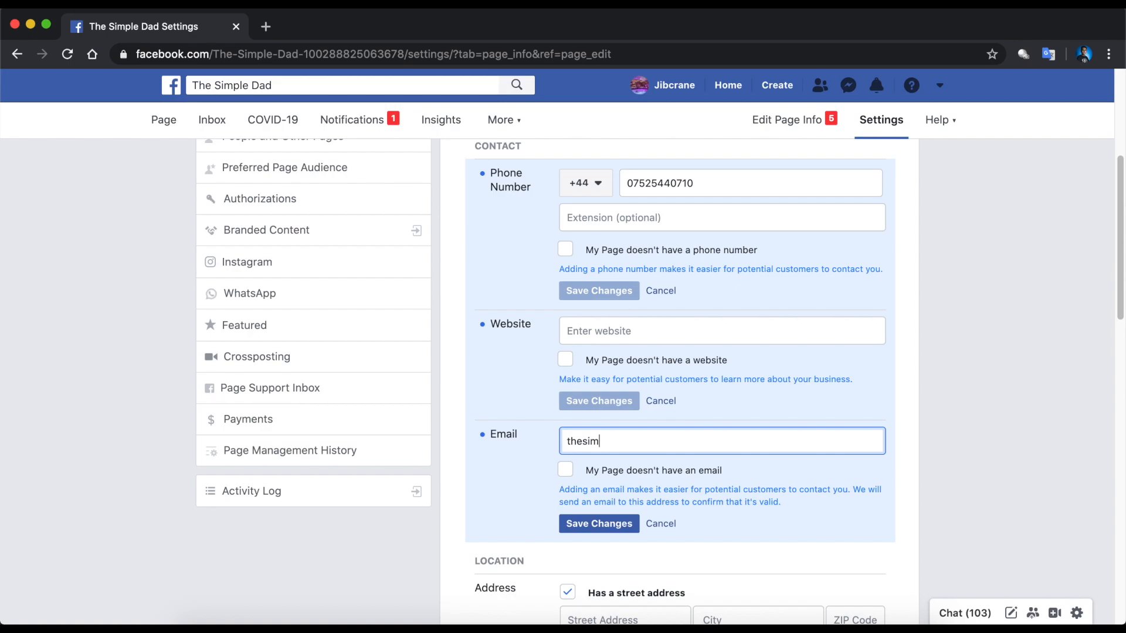
{"action": "type", "text": "pledadd"}
{"action": "scroll", "coordinate": [674, 381], "scroll_direction": "down", "scroll_amount": 5}
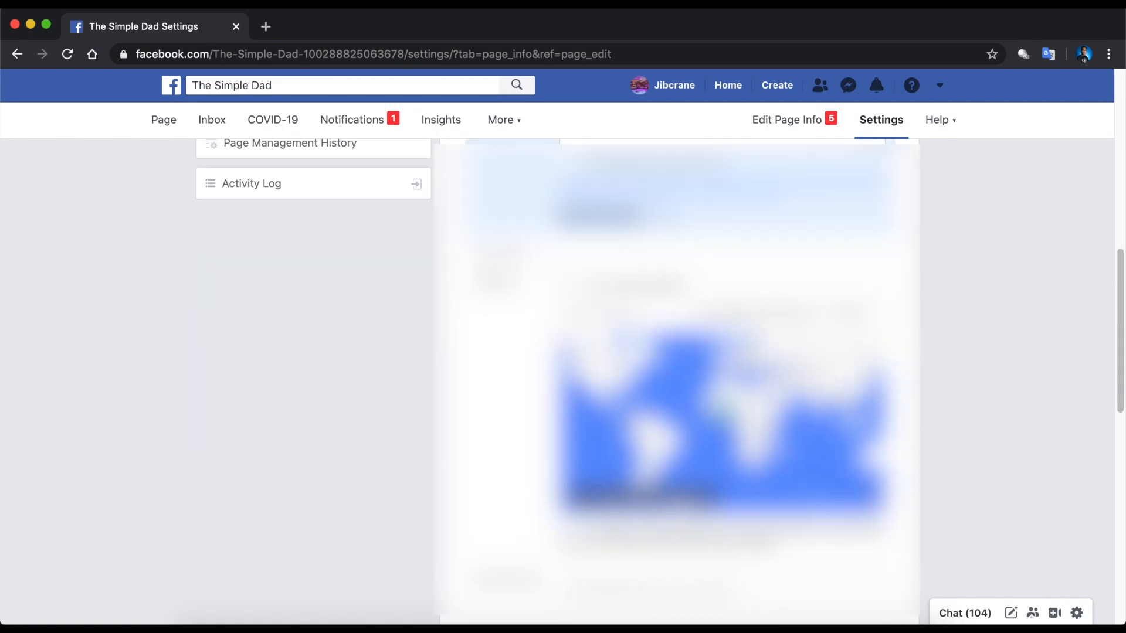
{"action": "scroll", "coordinate": [674, 381], "scroll_direction": "down", "scroll_amount": 3}
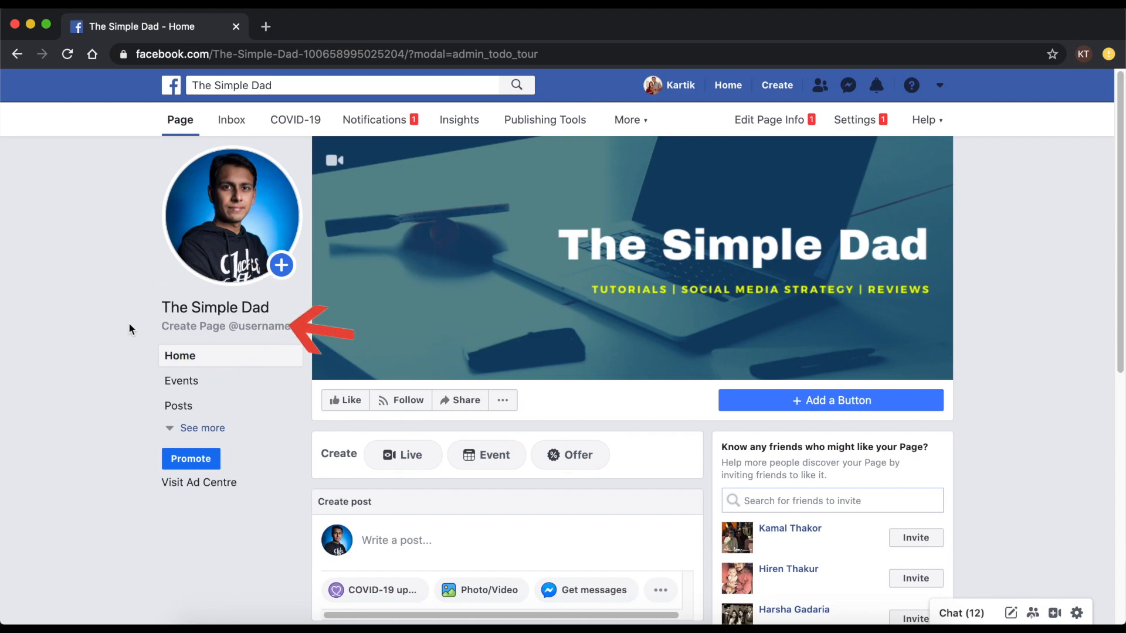
{"action": "left_click", "coordinate": [210, 330]}
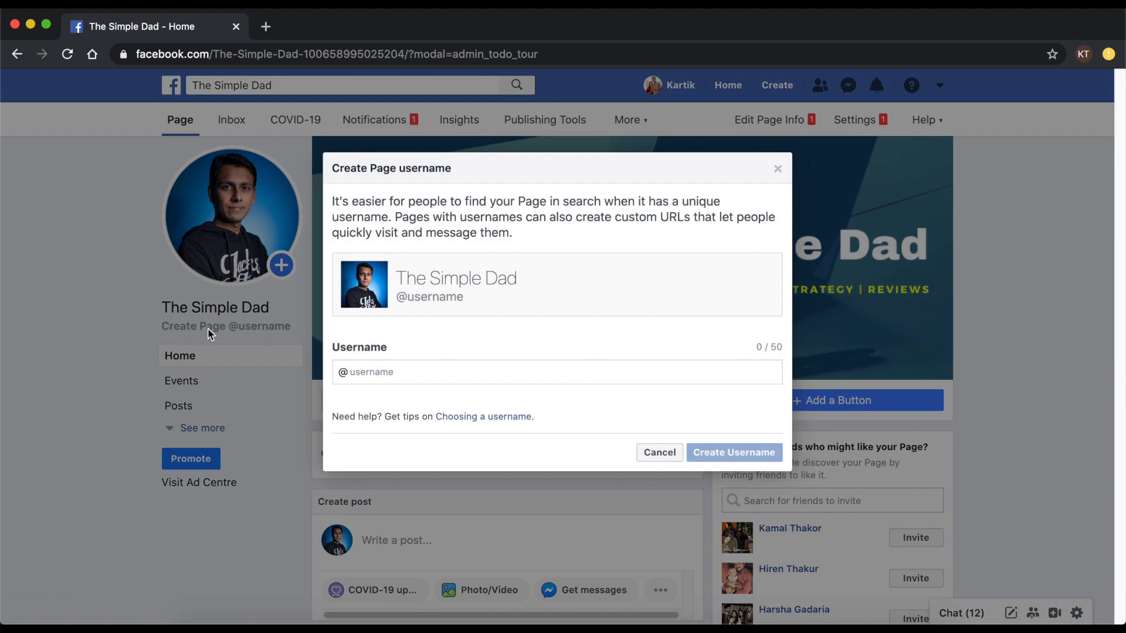
{"action": "left_click", "coordinate": [369, 374]}
{"action": "type", "text": "thesimpledad"}
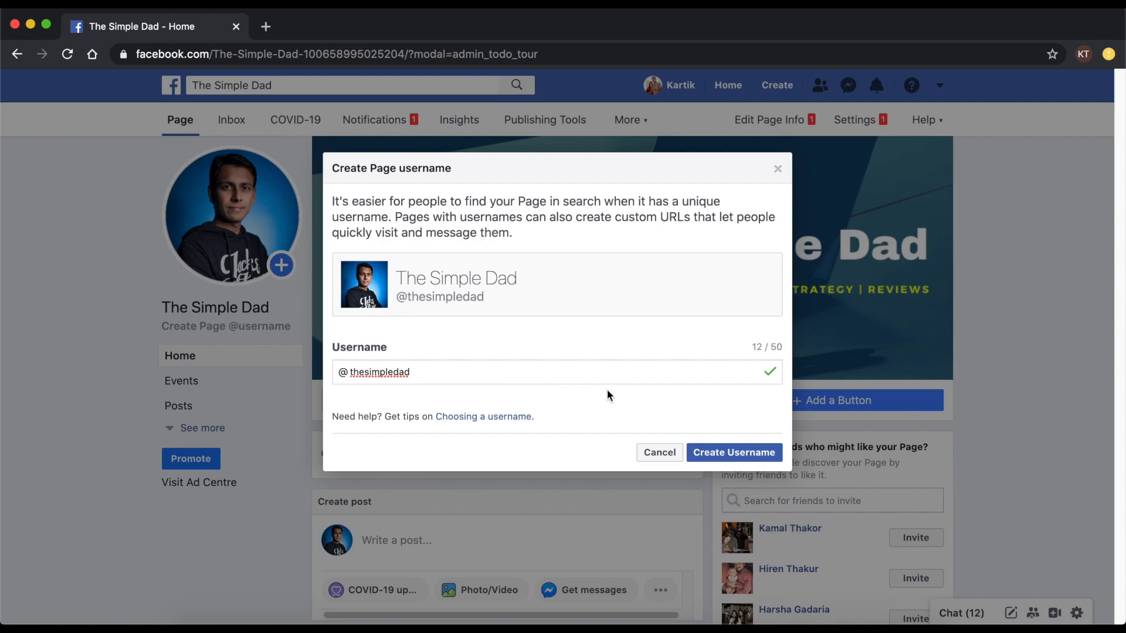
{"action": "left_click", "coordinate": [713, 454]}
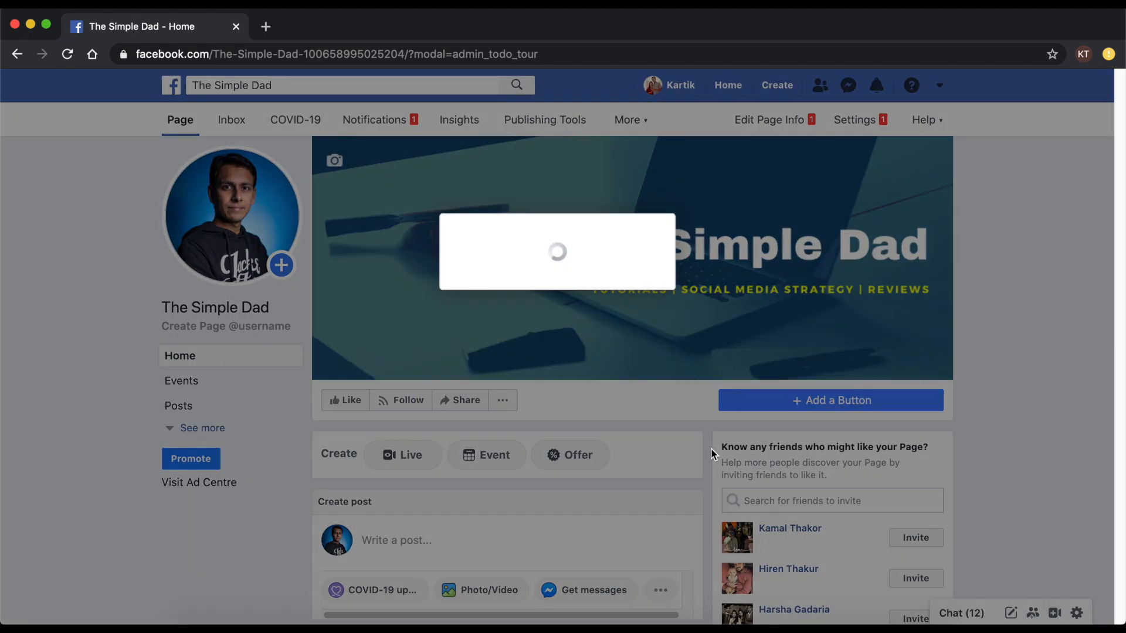
{"action": "left_click", "coordinate": [716, 369]}
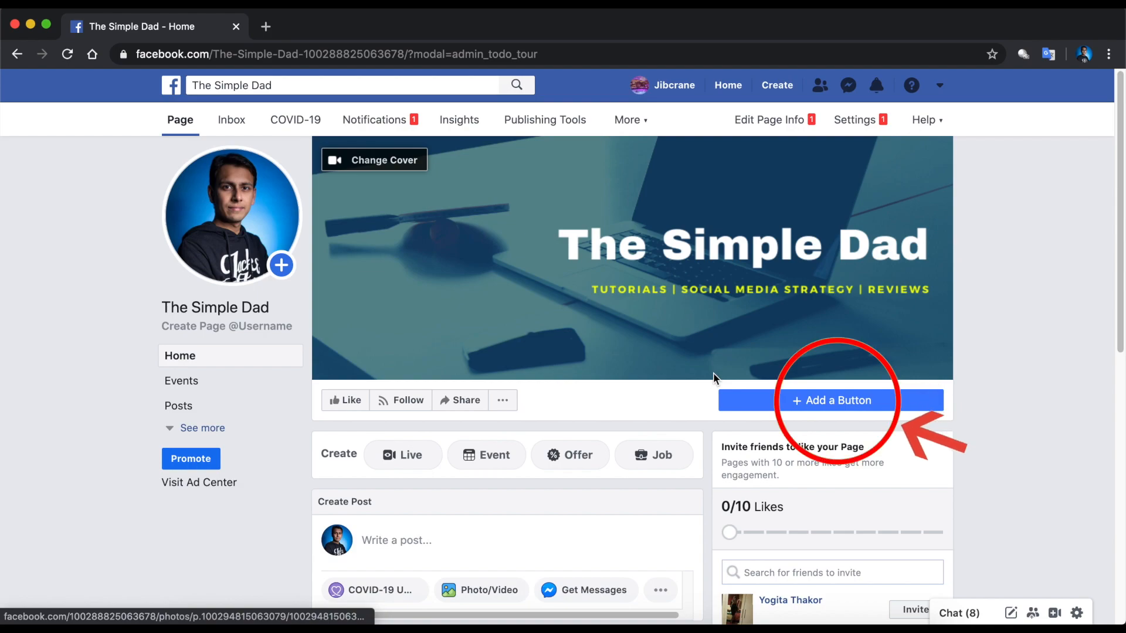
- Start an action button, compare the Contact you, Book and Learn more options, and choose Call Now
{"action": "left_click", "coordinate": [819, 406]}
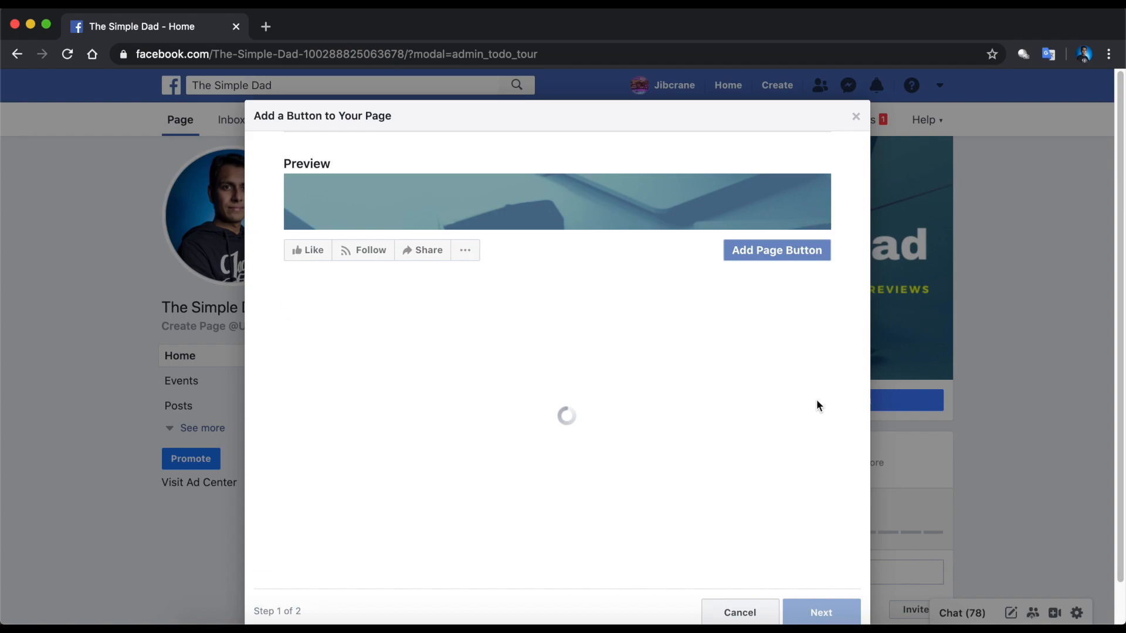
{"action": "left_click", "coordinate": [816, 405]}
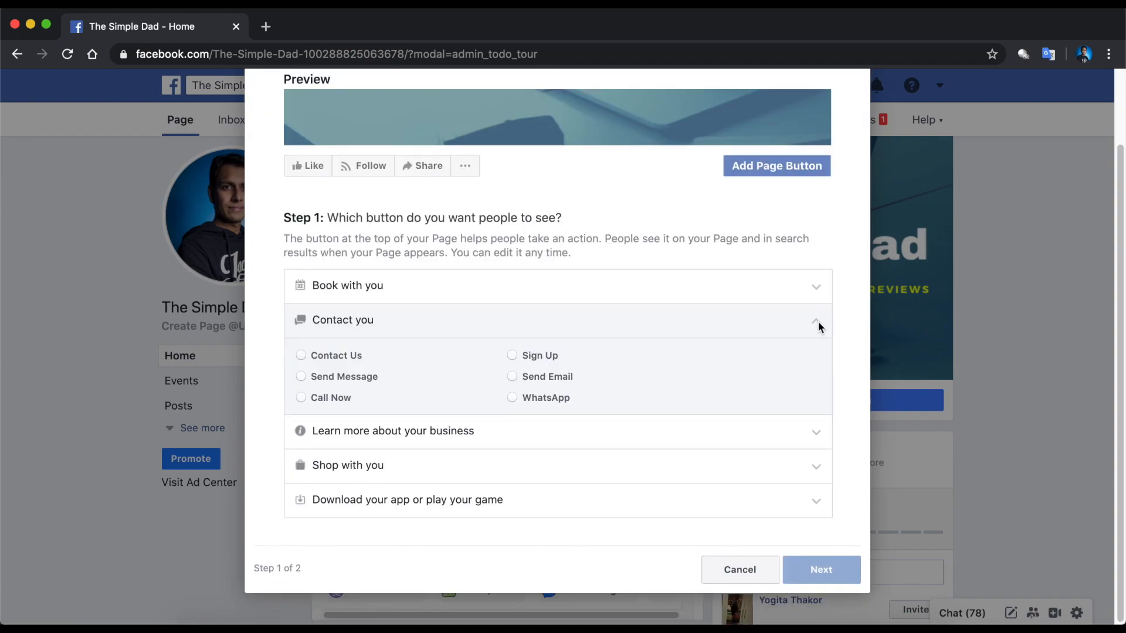
{"action": "left_click", "coordinate": [346, 289]}
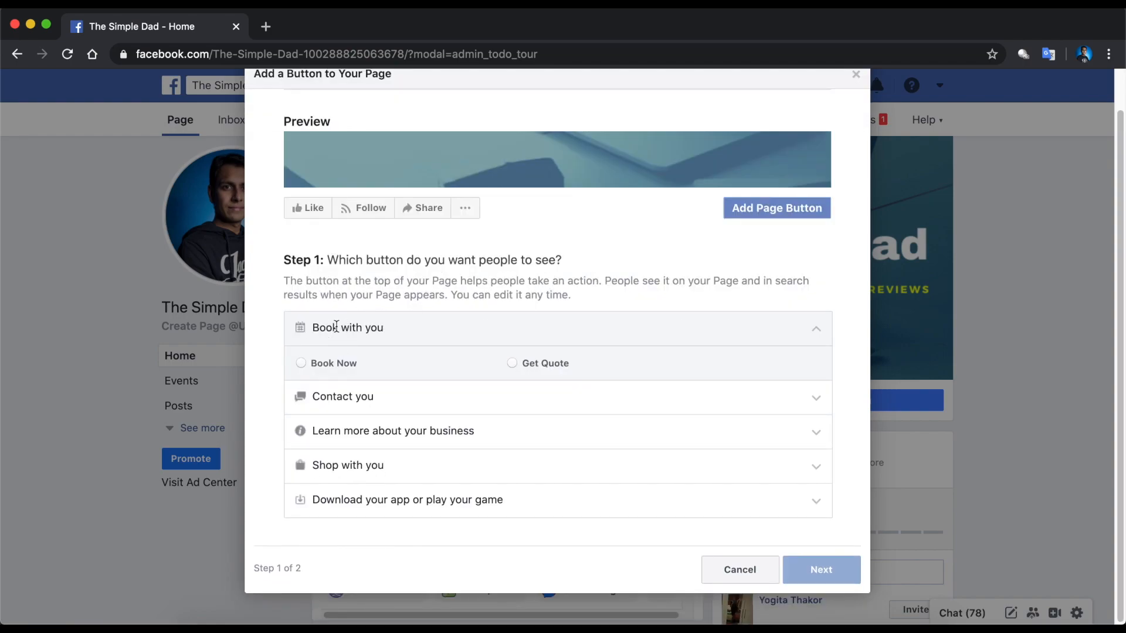
{"action": "left_click", "coordinate": [340, 420]}
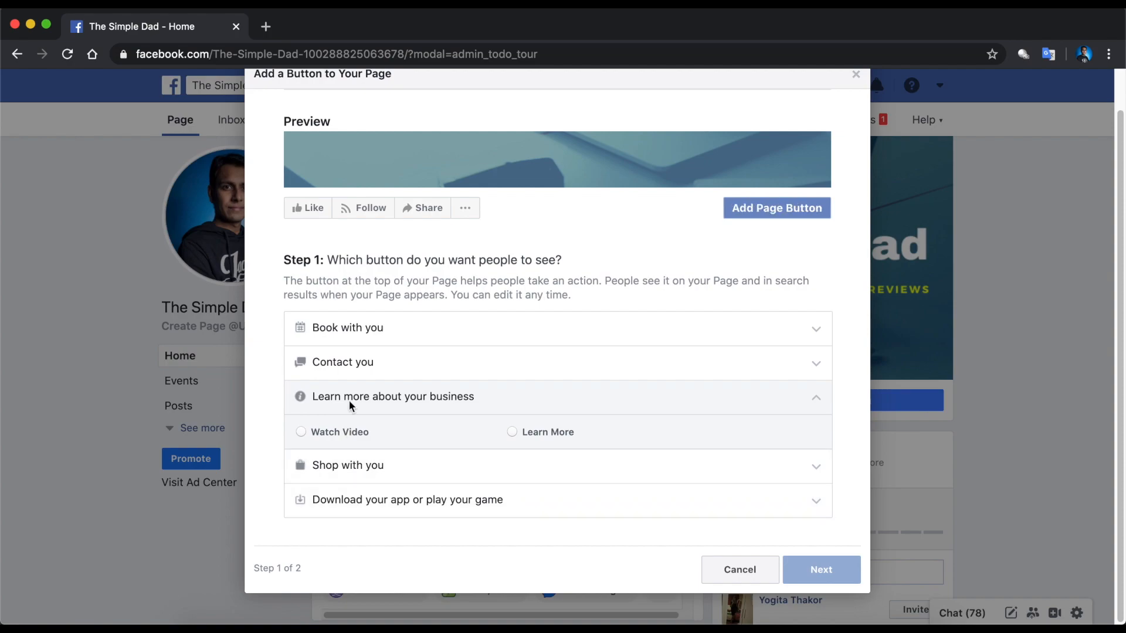
{"action": "left_click", "coordinate": [346, 328]}
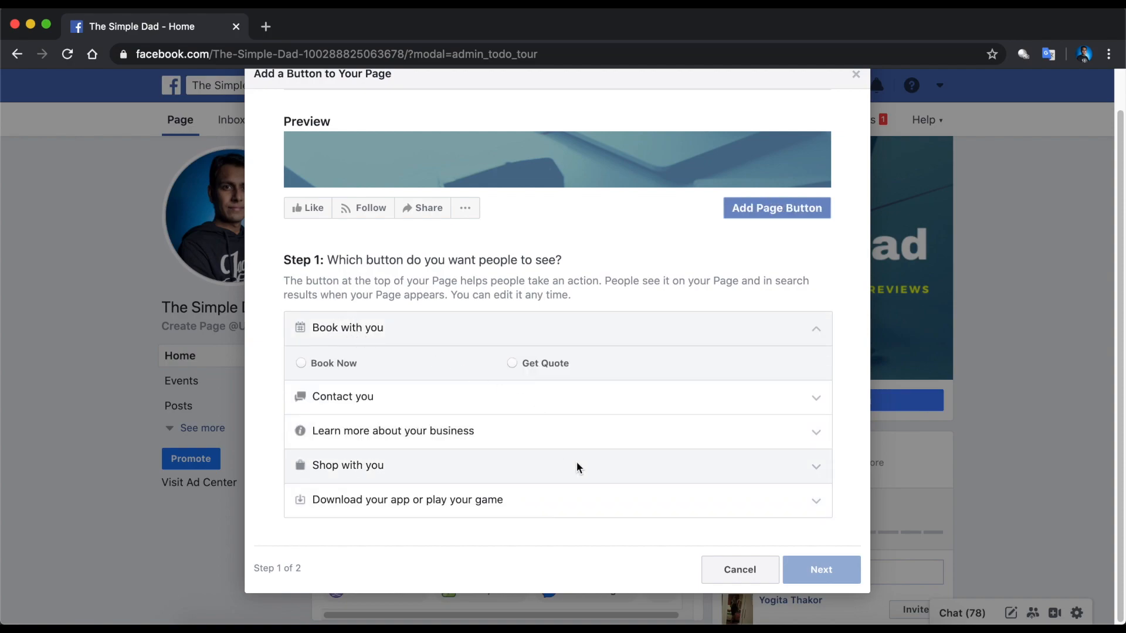
{"action": "left_click", "coordinate": [379, 404]}
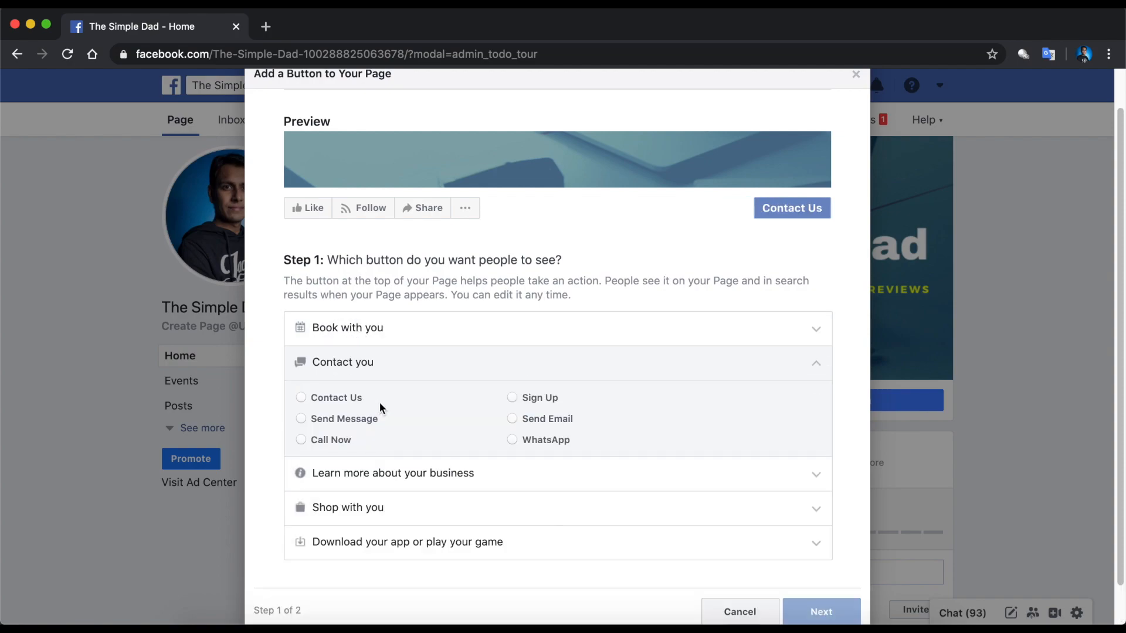
{"action": "left_click", "coordinate": [515, 440]}
{"action": "left_click", "coordinate": [345, 439]}
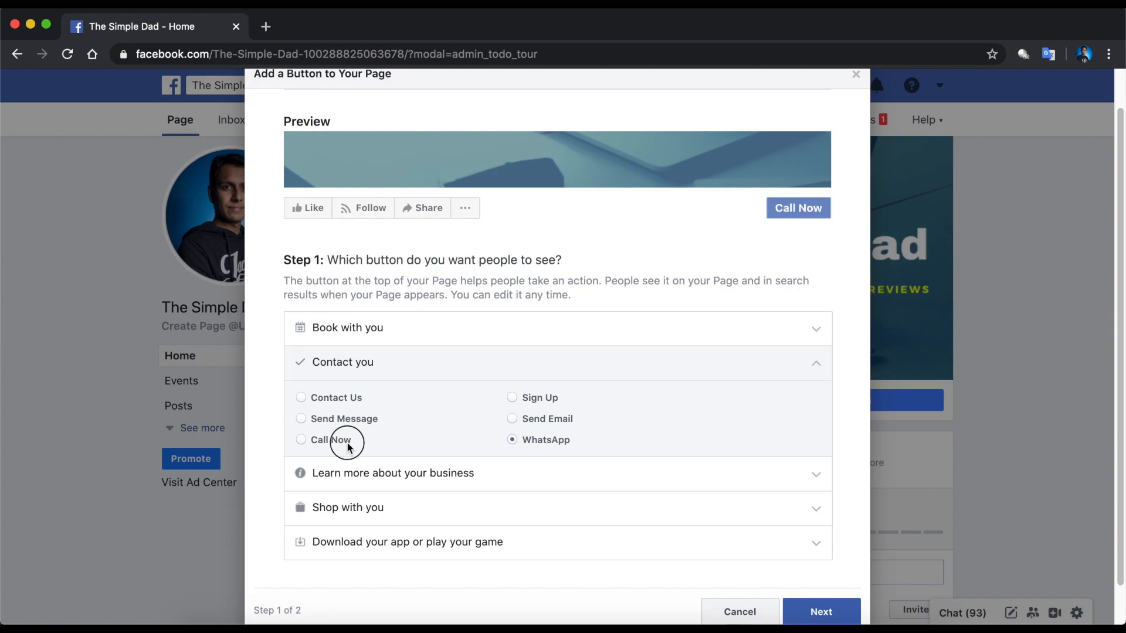
{"action": "left_click", "coordinate": [803, 607]}
- Set the Call Now button's phone number with the United Kingdom +44 code, save and finish
{"action": "left_click", "coordinate": [451, 449]}
{"action": "left_click", "coordinate": [371, 238]}
{"action": "type", "text": "uni"}
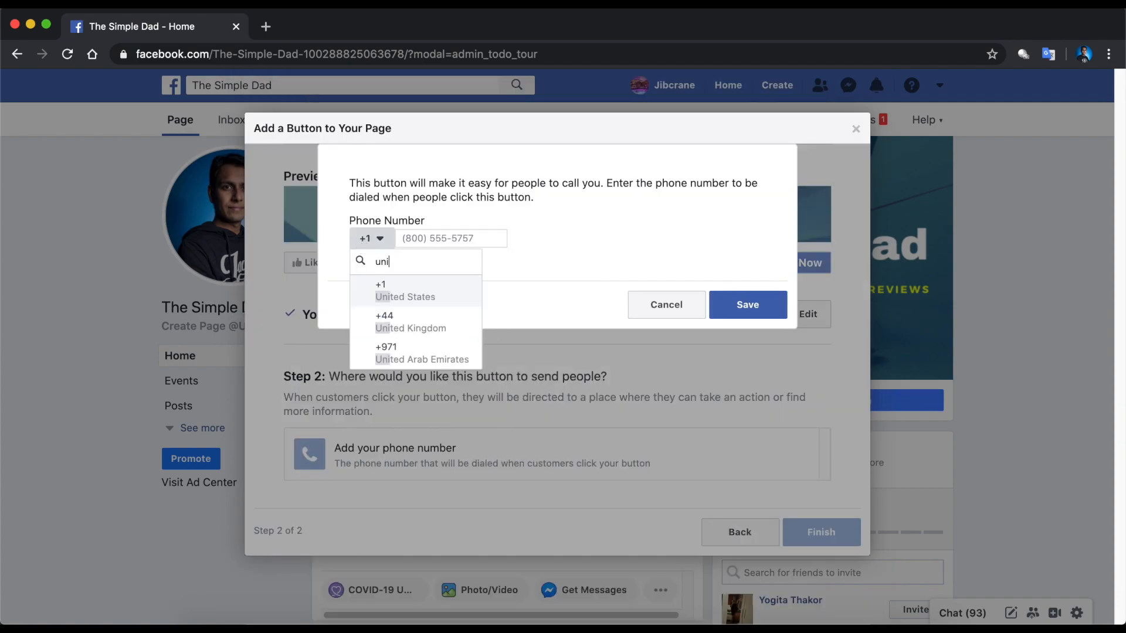
{"action": "type", "text": "ted k"}
{"action": "left_click", "coordinate": [410, 293]}
{"action": "left_click", "coordinate": [435, 240]}
{"action": "left_click", "coordinate": [736, 306]}
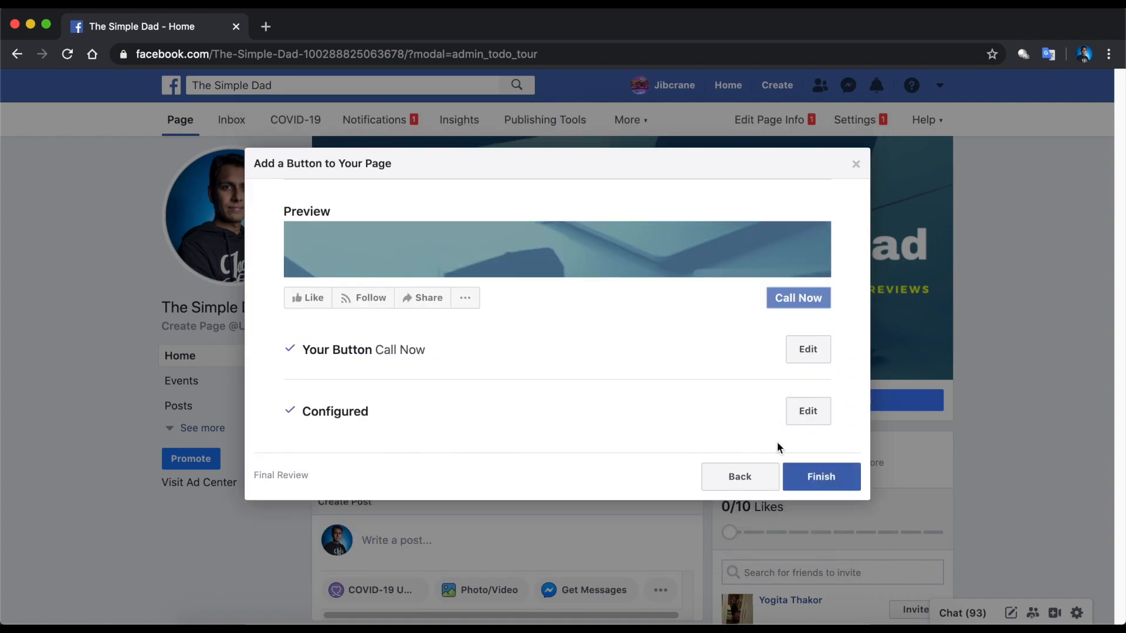
{"action": "left_click", "coordinate": [816, 477]}
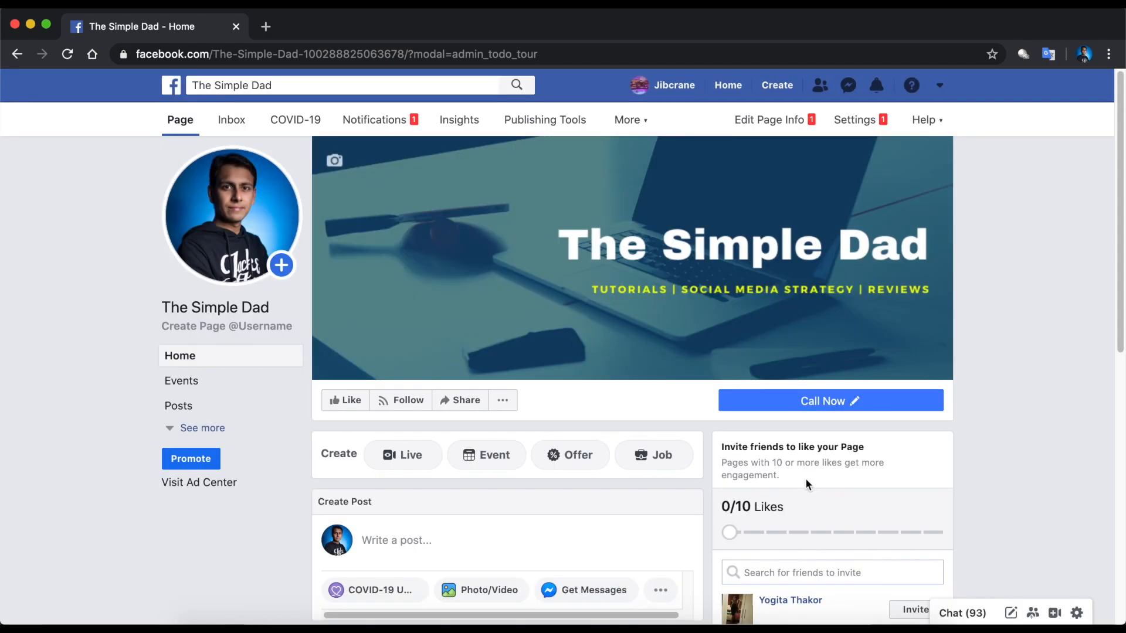
- Test the Call Now button's preview, close it, and open the Page's '...' actions menu
{"action": "mouse_move", "coordinate": [820, 410]}
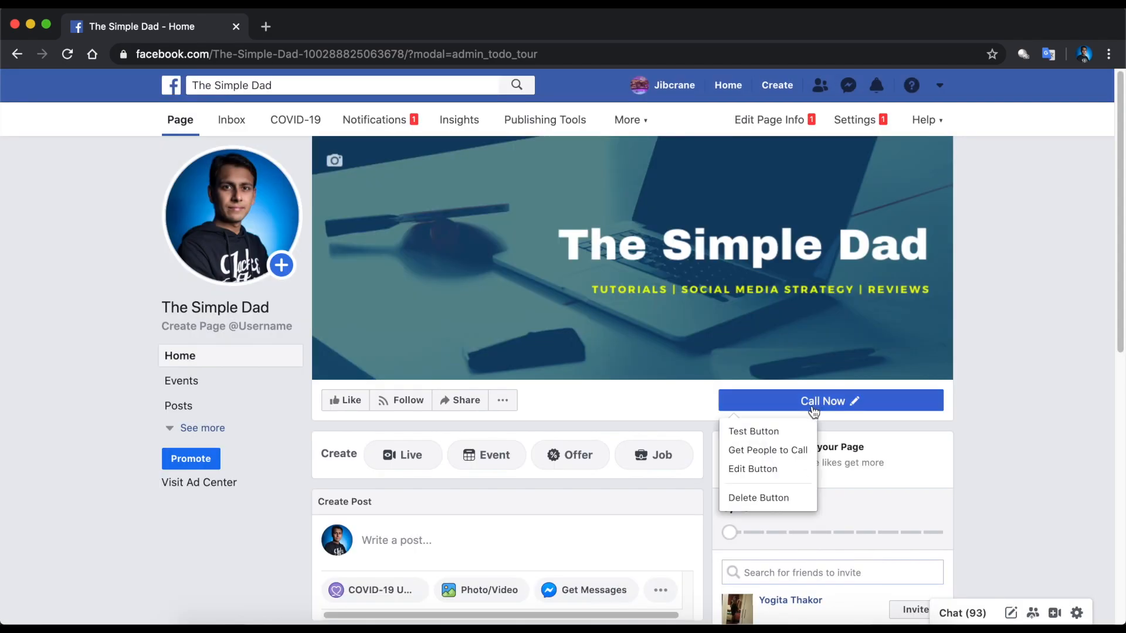
{"action": "left_click", "coordinate": [761, 432]}
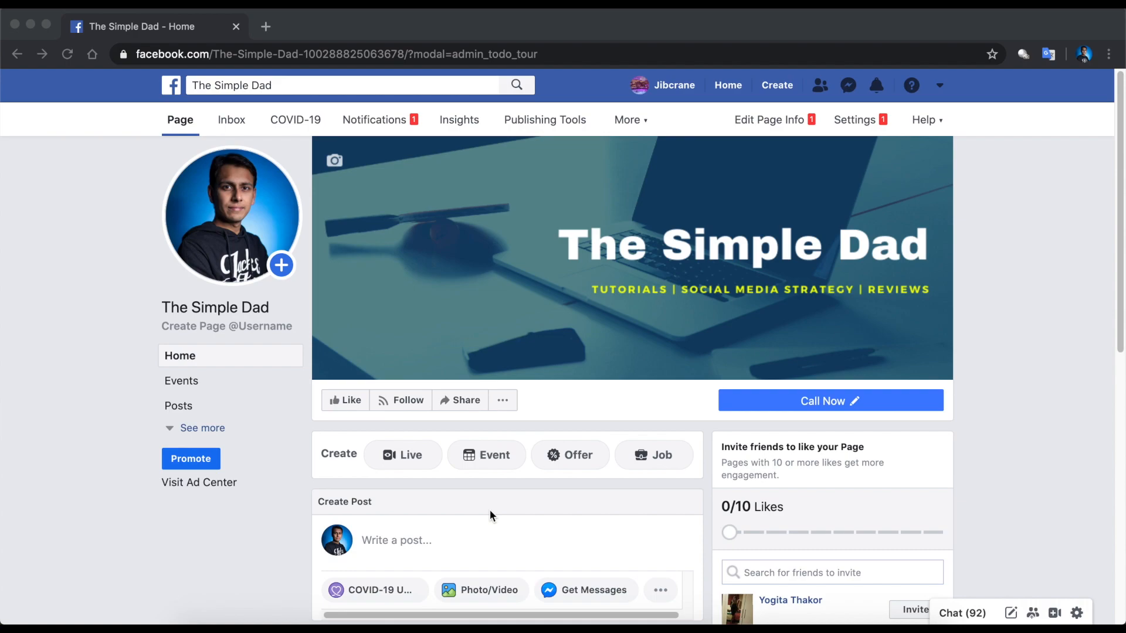
{"action": "left_click", "coordinate": [498, 399]}
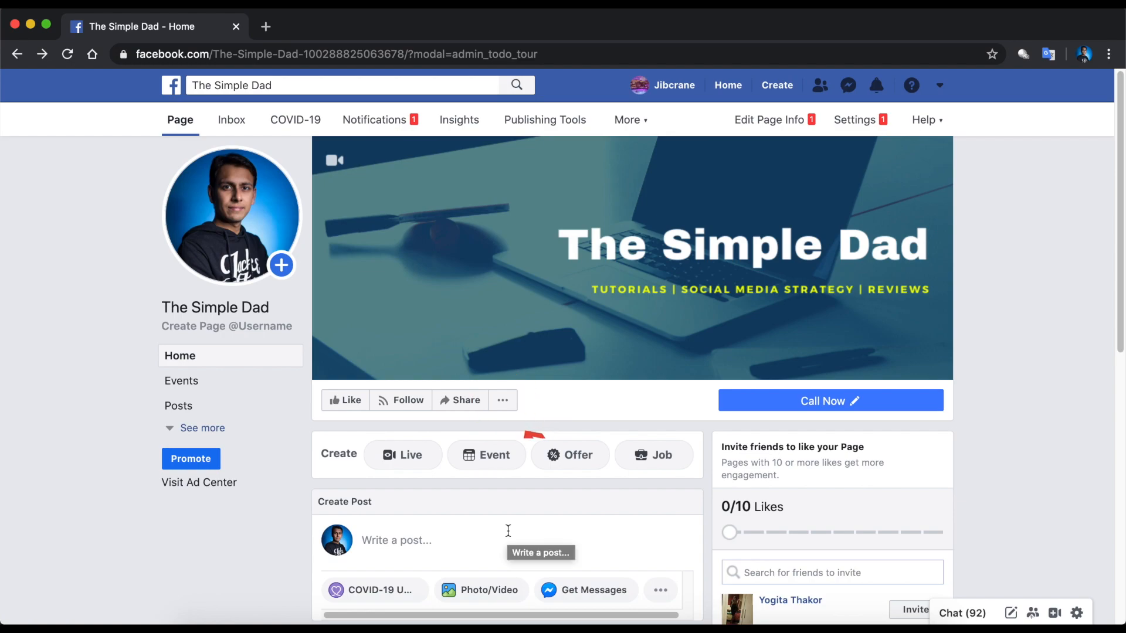
{"action": "left_click", "coordinate": [506, 409]}
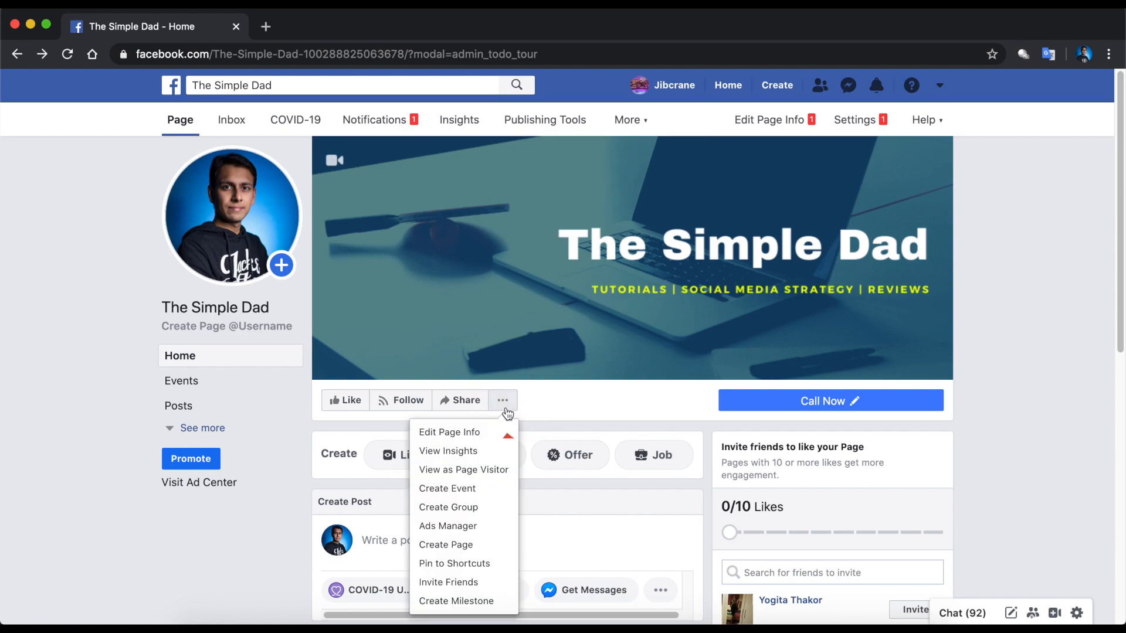
- View The Simple Dad as a Page visitor, scroll through it, then return to admin view
{"action": "left_click", "coordinate": [475, 473]}
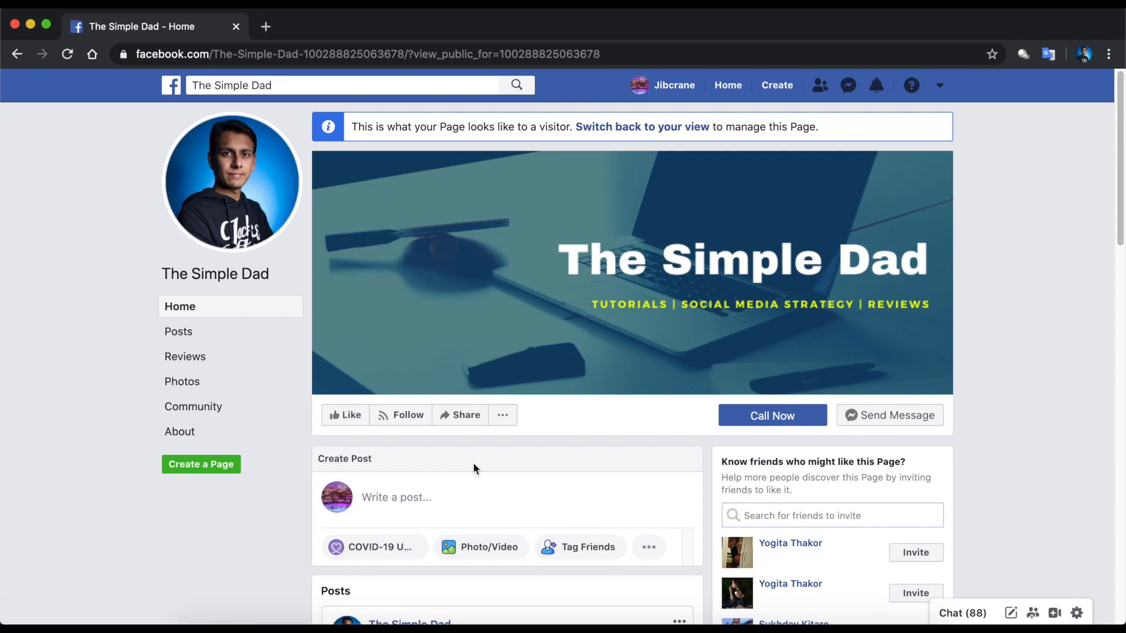
{"action": "scroll", "coordinate": [474, 467], "scroll_direction": "down", "scroll_amount": 15}
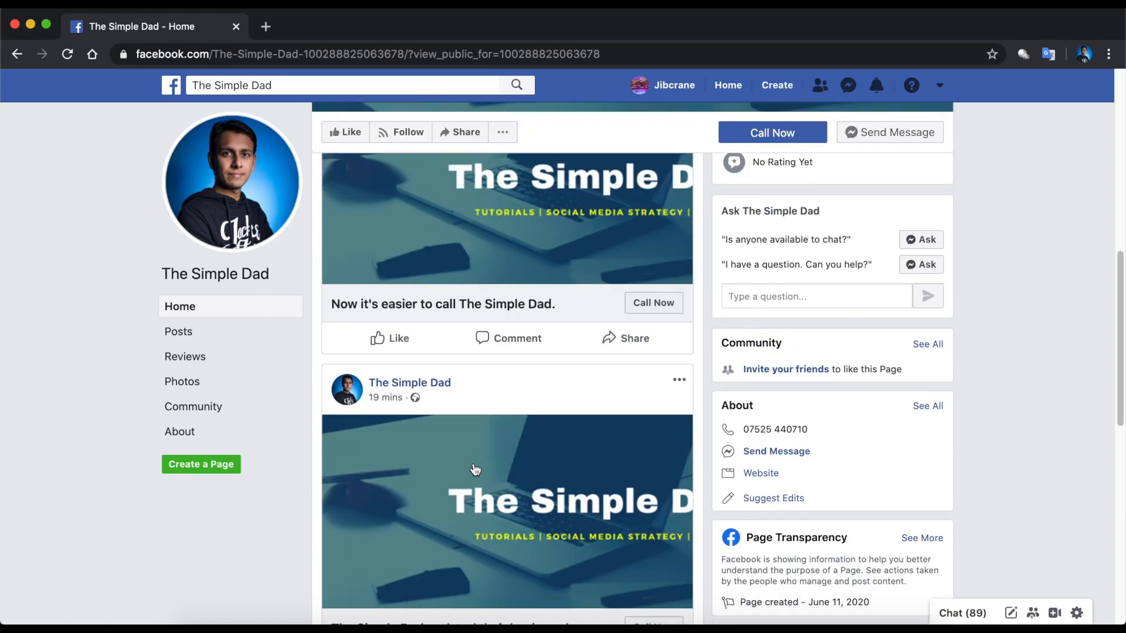
{"action": "scroll", "coordinate": [475, 469], "scroll_direction": "down", "scroll_amount": 8}
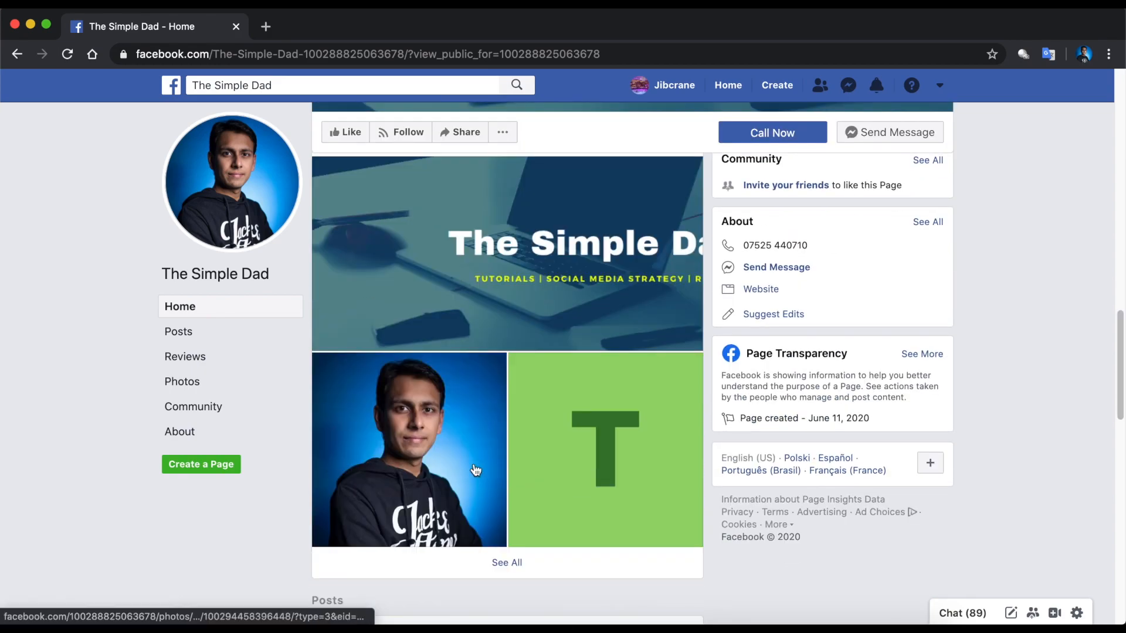
{"action": "scroll", "coordinate": [475, 470], "scroll_direction": "up", "scroll_amount": 10}
{"action": "scroll", "coordinate": [475, 470], "scroll_direction": "up", "scroll_amount": 5}
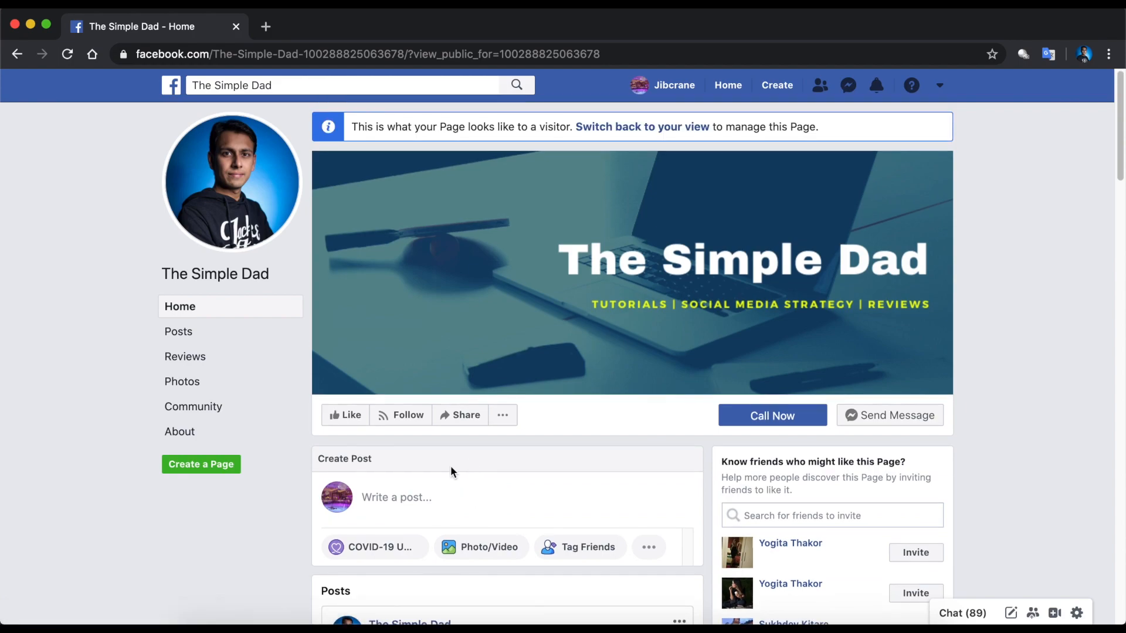
{"action": "left_click", "coordinate": [606, 135]}
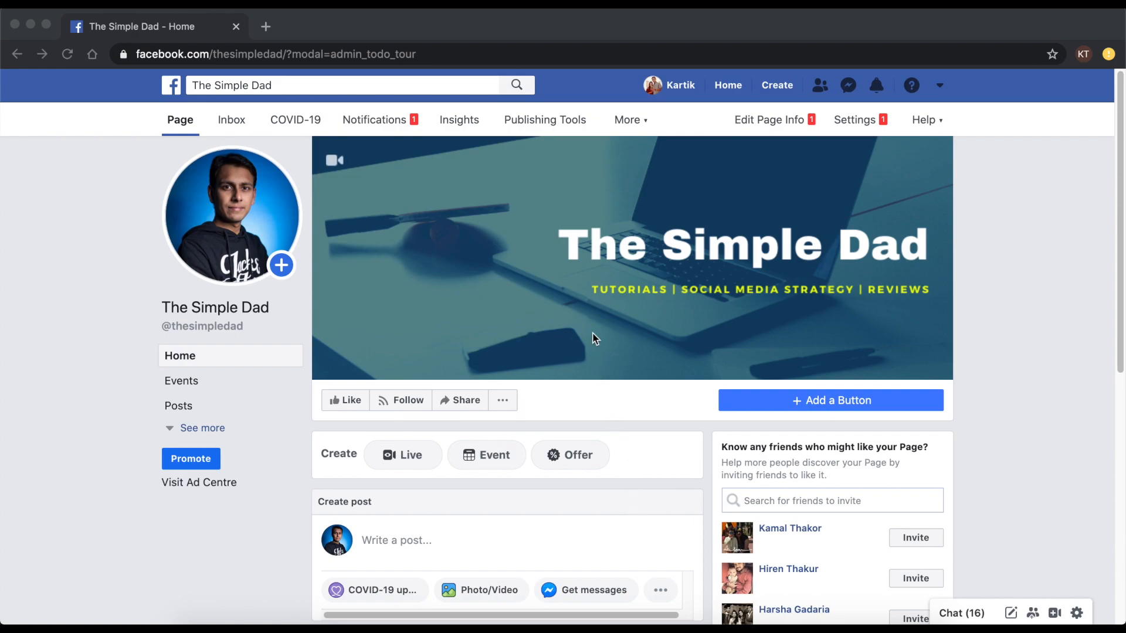
{"action": "left_click", "coordinate": [861, 121]}
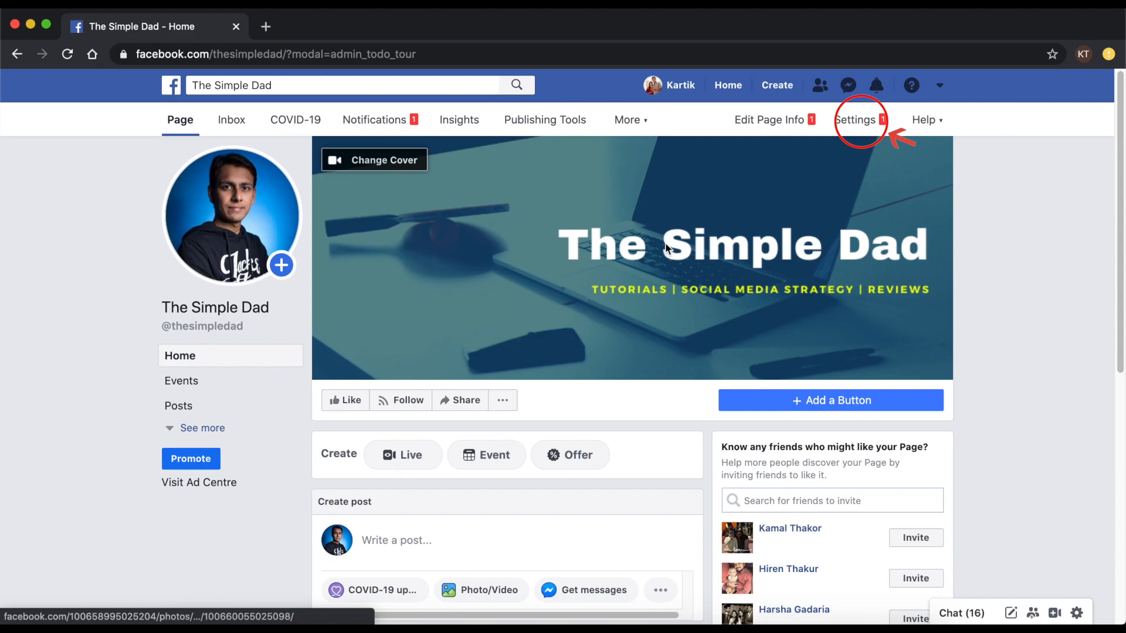
- In Settings > General, expand Visitor posts, News Feed audience, Country and Age restrictions
{"action": "left_click", "coordinate": [858, 126]}
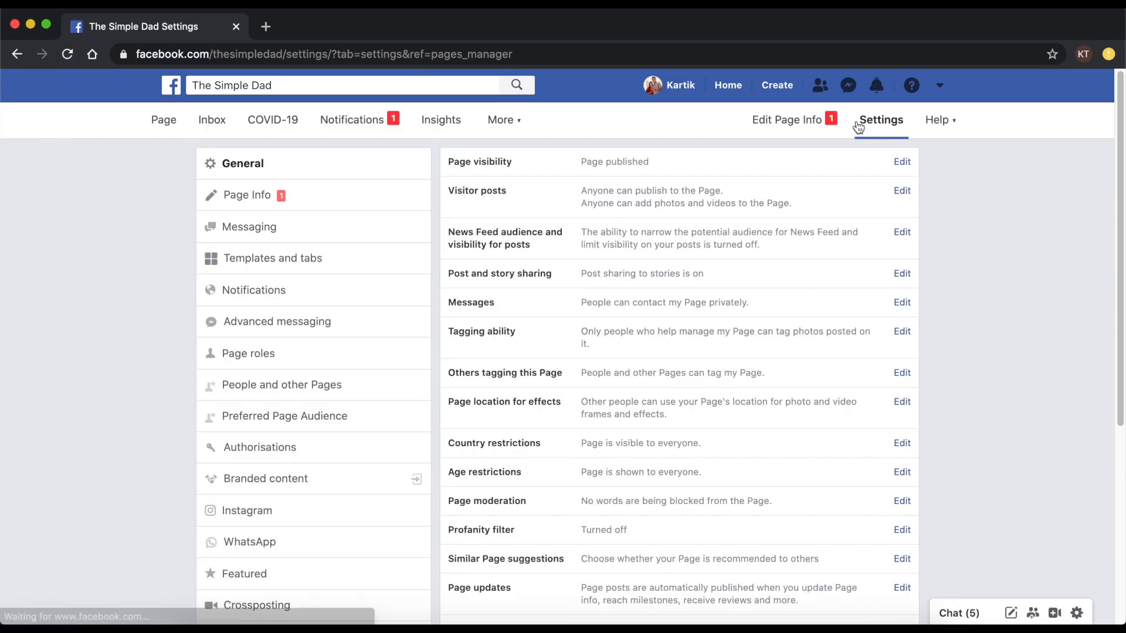
{"action": "left_click", "coordinate": [256, 181]}
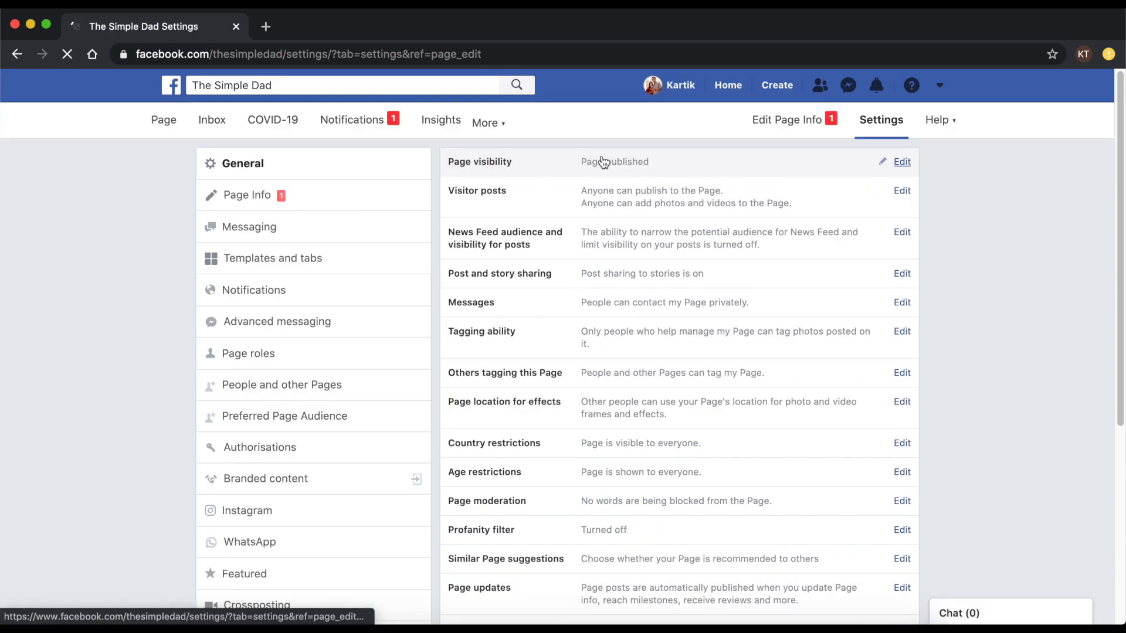
{"action": "left_click", "coordinate": [569, 196]}
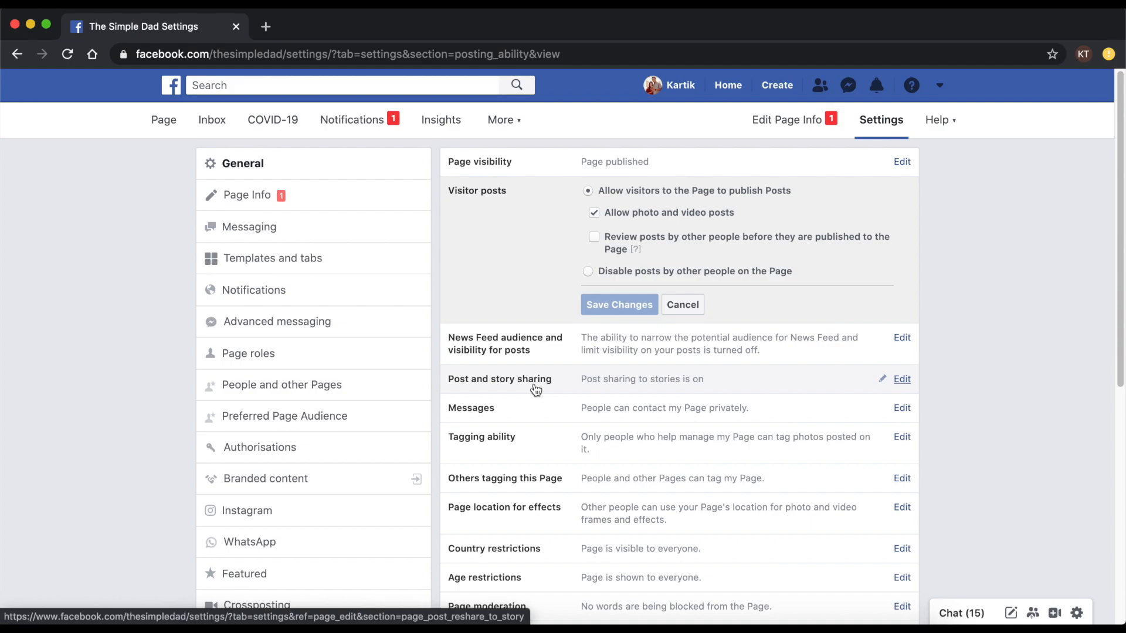
{"action": "left_click", "coordinate": [529, 365]}
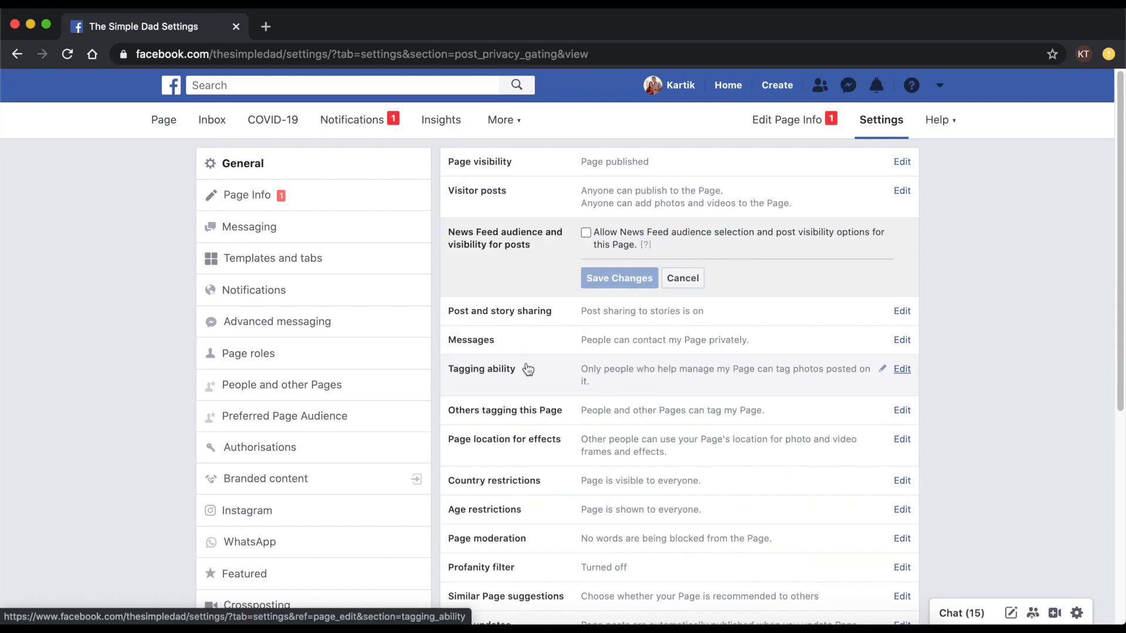
{"action": "left_click", "coordinate": [524, 479]}
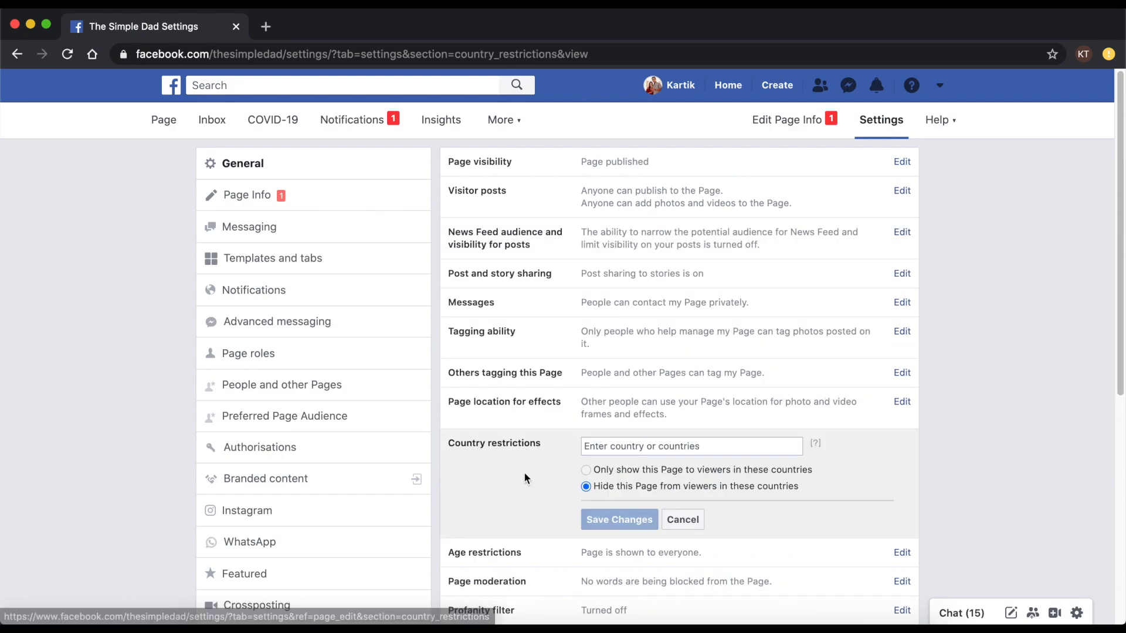
{"action": "left_click", "coordinate": [532, 554]}
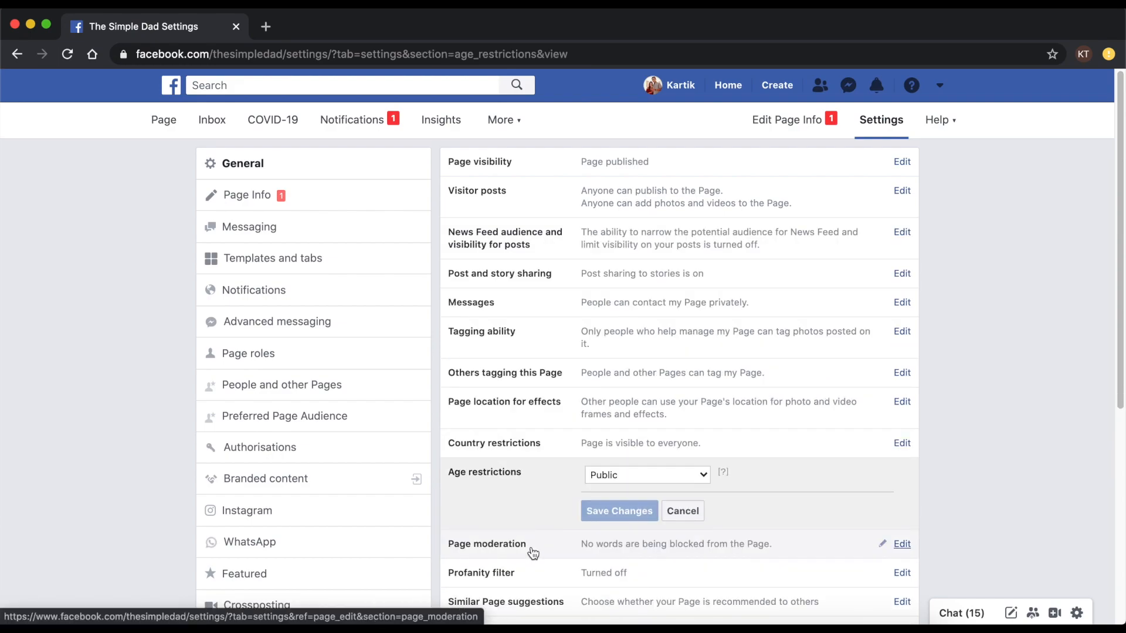
{"action": "scroll", "coordinate": [533, 554], "scroll_direction": "down", "scroll_amount": 2}
{"action": "scroll", "coordinate": [532, 553], "scroll_direction": "down", "scroll_amount": 5}
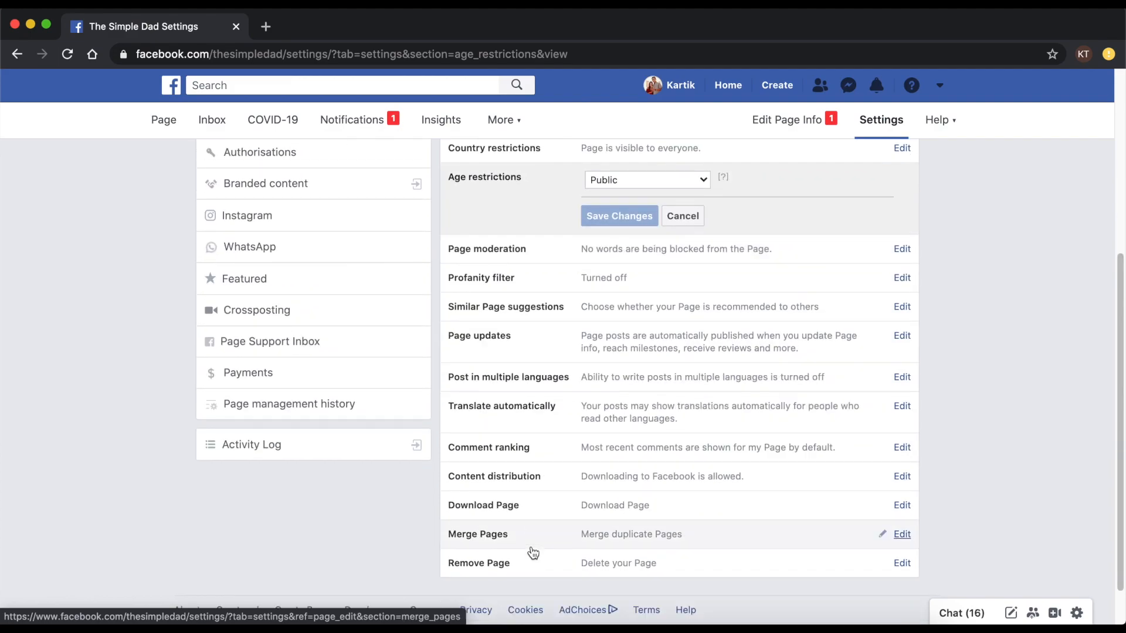
{"action": "scroll", "coordinate": [533, 553], "scroll_direction": "up", "scroll_amount": 7}
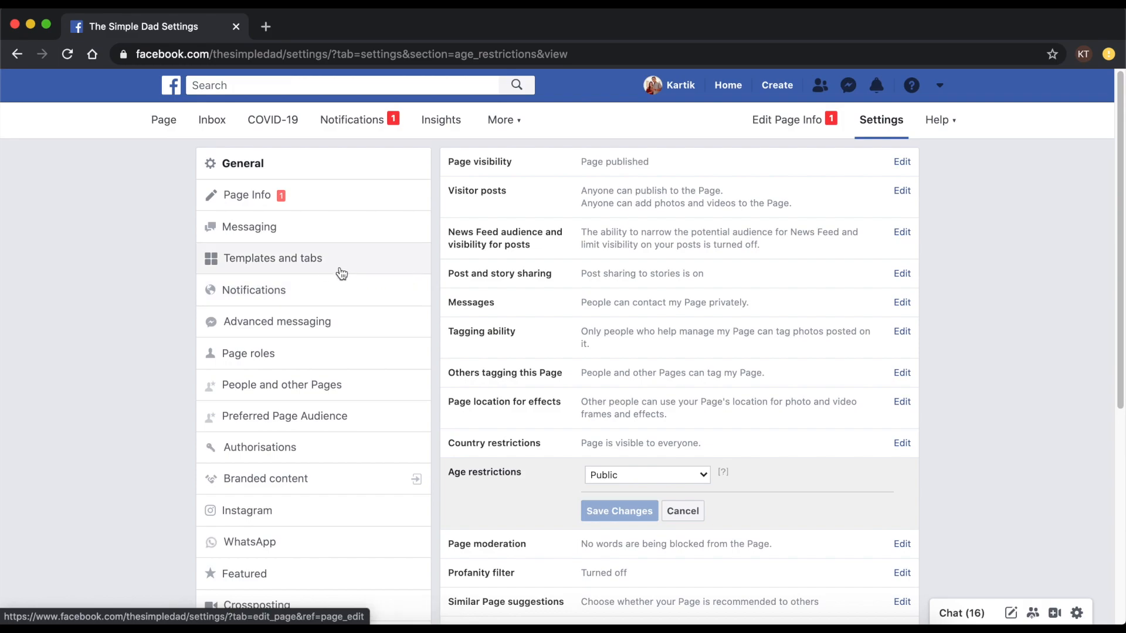
- In Templates and tabs, move Posts above Events and Photos just below Home, then view Page roles
{"action": "left_click", "coordinate": [321, 265]}
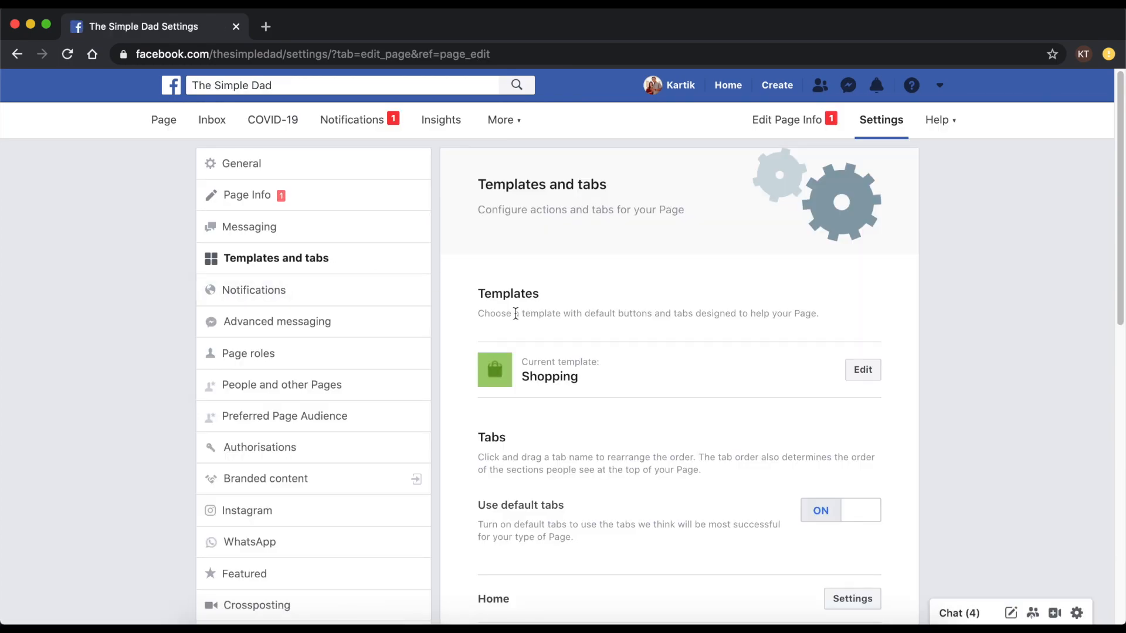
{"action": "scroll", "coordinate": [527, 443], "scroll_direction": "down", "scroll_amount": 4}
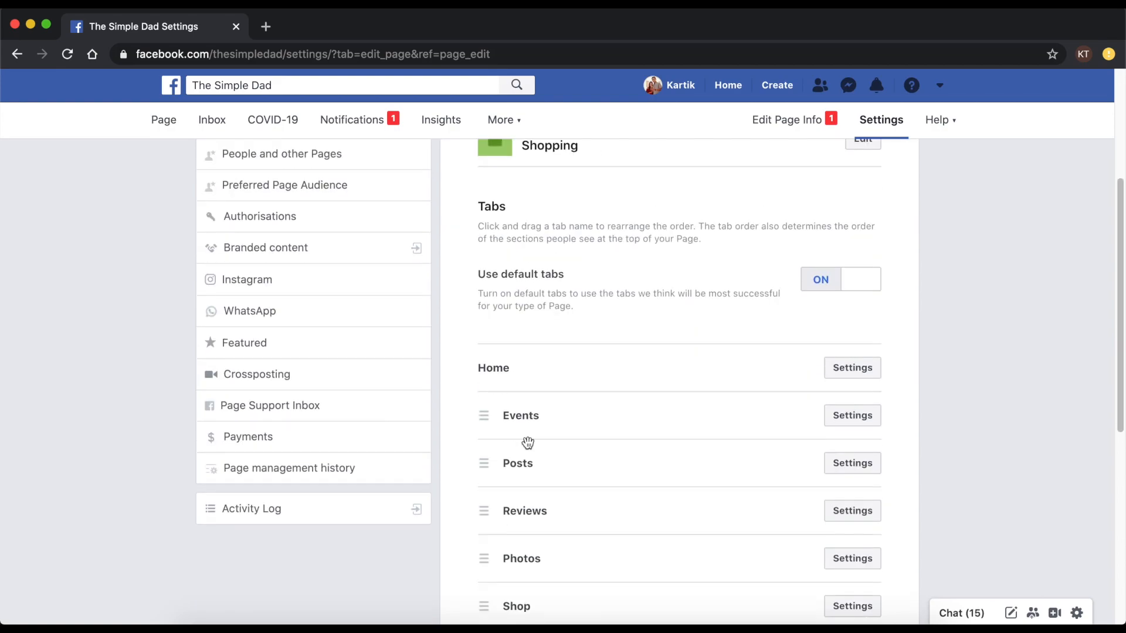
{"action": "left_click_drag", "start_coordinate": [526, 455], "coordinate": [524, 404]}
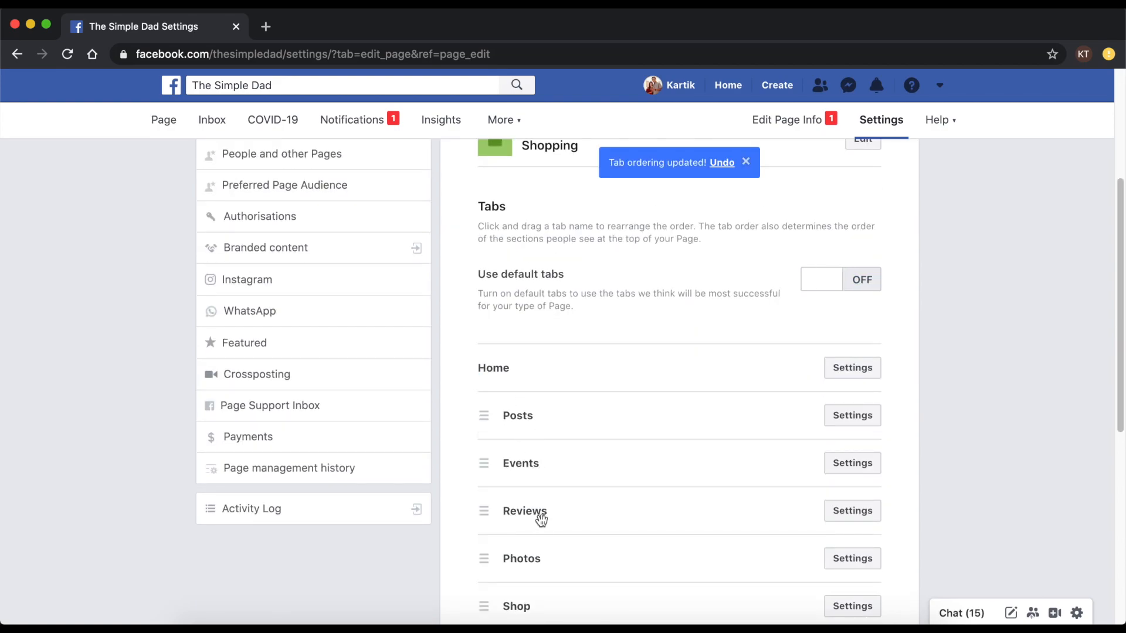
{"action": "left_click_drag", "start_coordinate": [531, 558], "coordinate": [516, 403]}
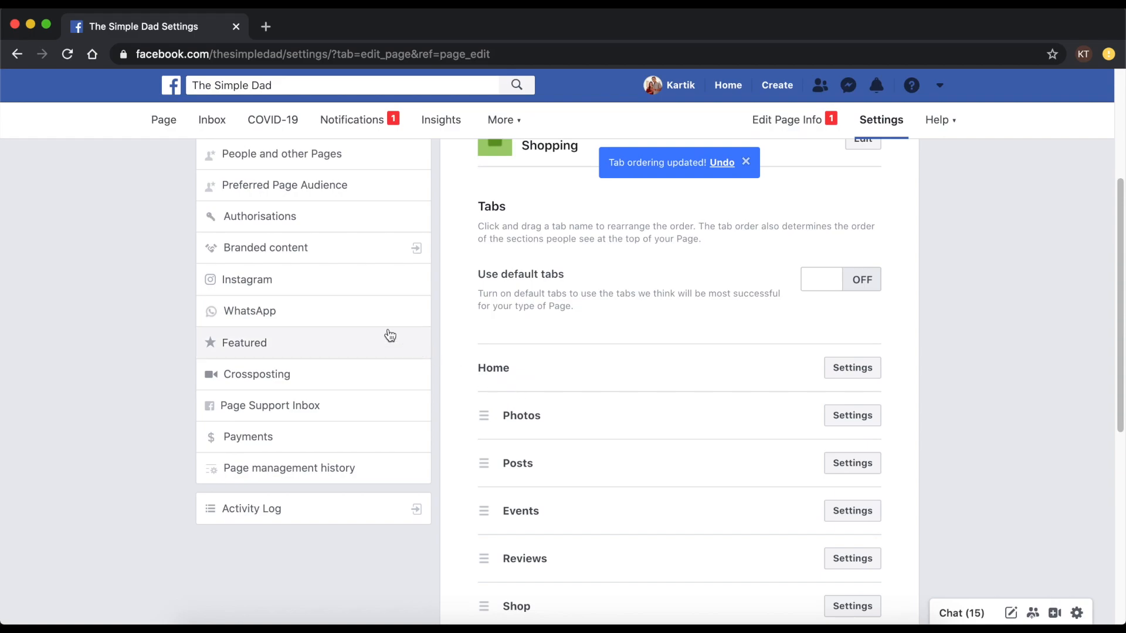
{"action": "scroll", "coordinate": [477, 334], "scroll_direction": "up", "scroll_amount": 4}
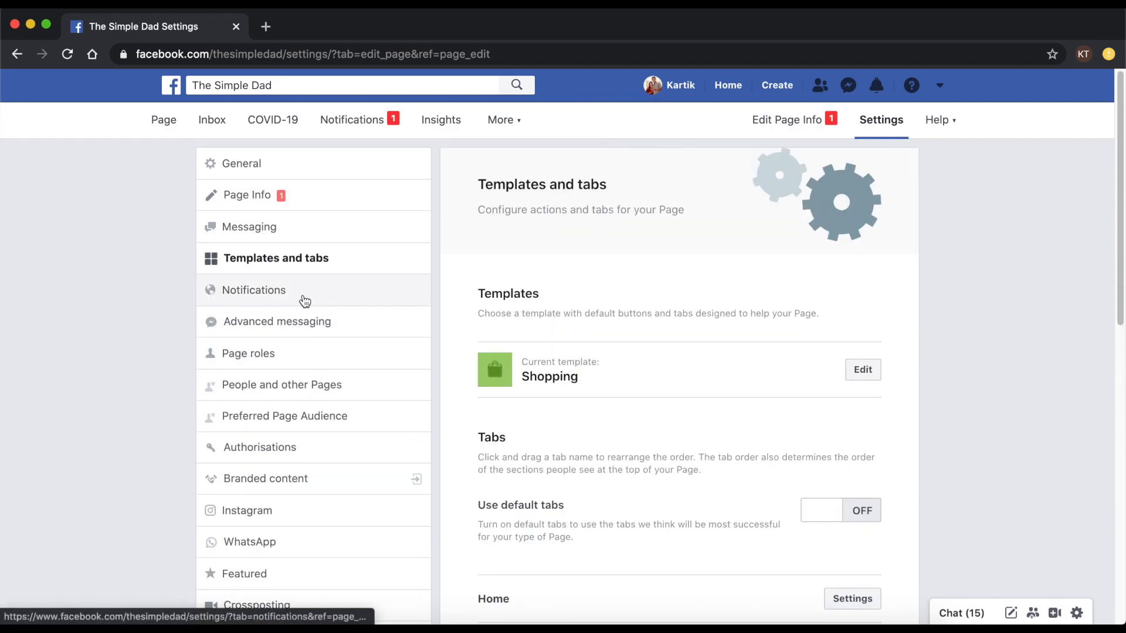
{"action": "left_click", "coordinate": [277, 349]}
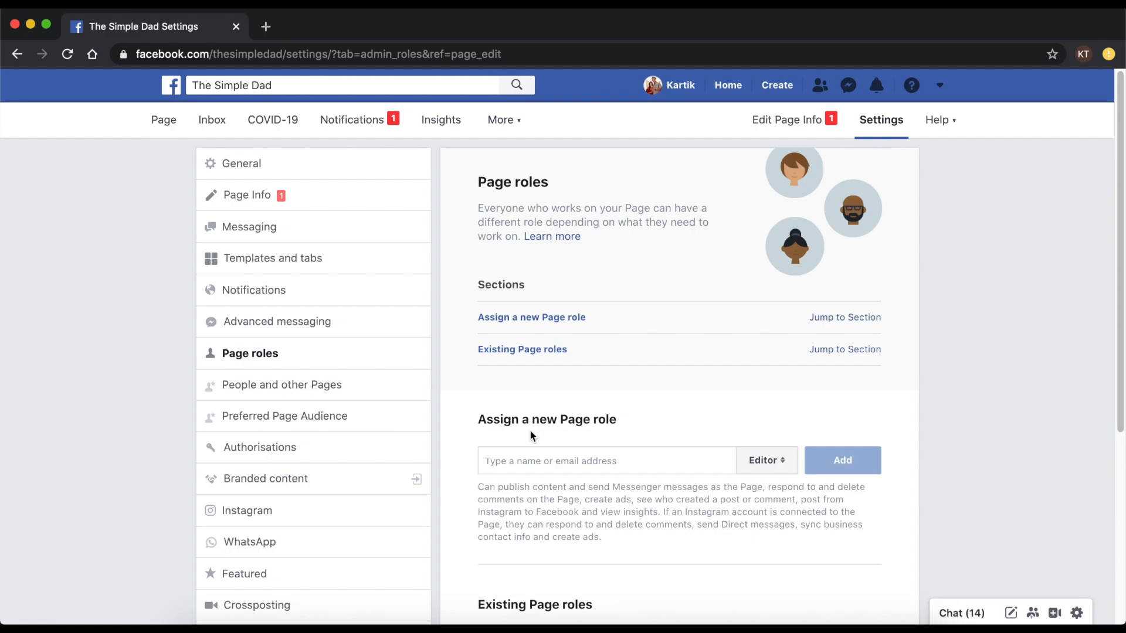
- Review the Instagram and WhatsApp connection settings, then return to The Simple Dad's Page home
{"action": "left_click", "coordinate": [266, 511]}
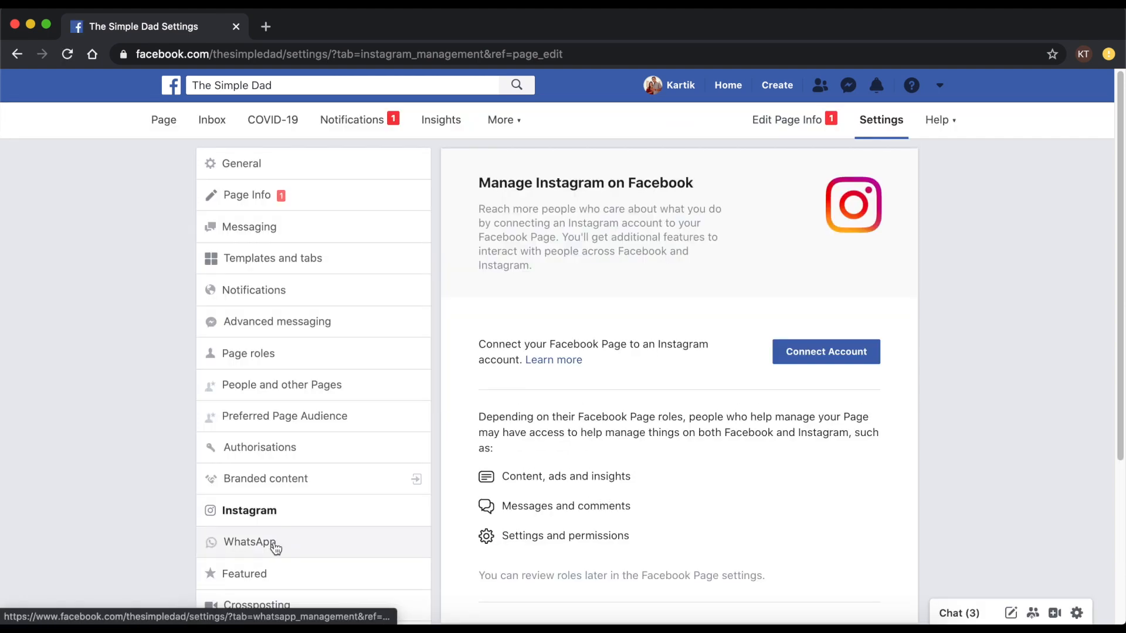
{"action": "left_click", "coordinate": [270, 546]}
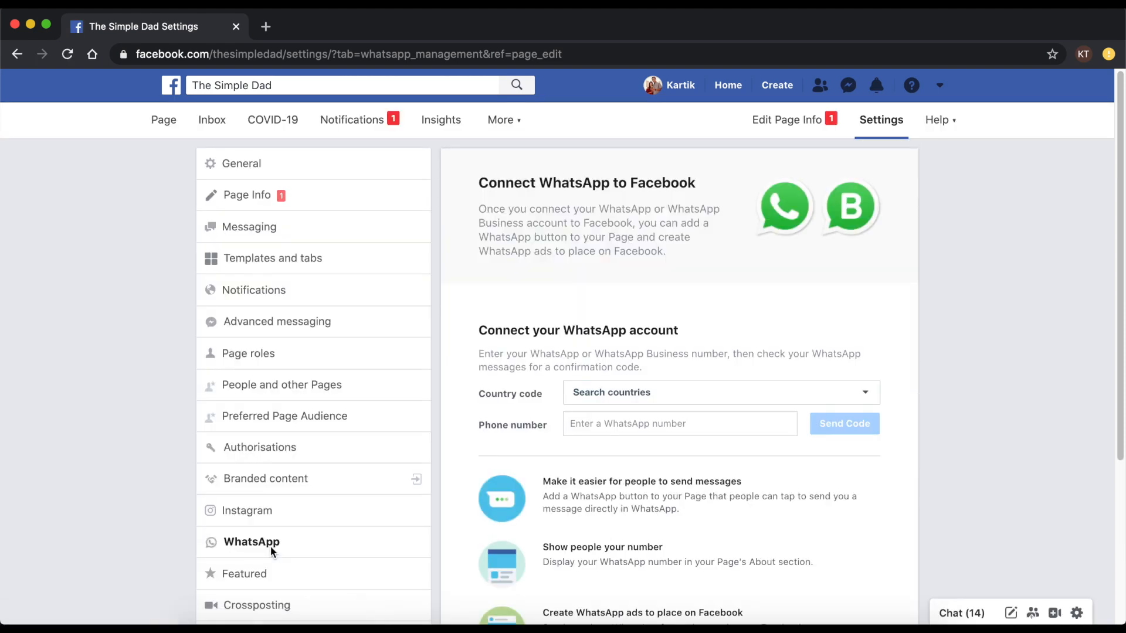
{"action": "left_click", "coordinate": [165, 123]}
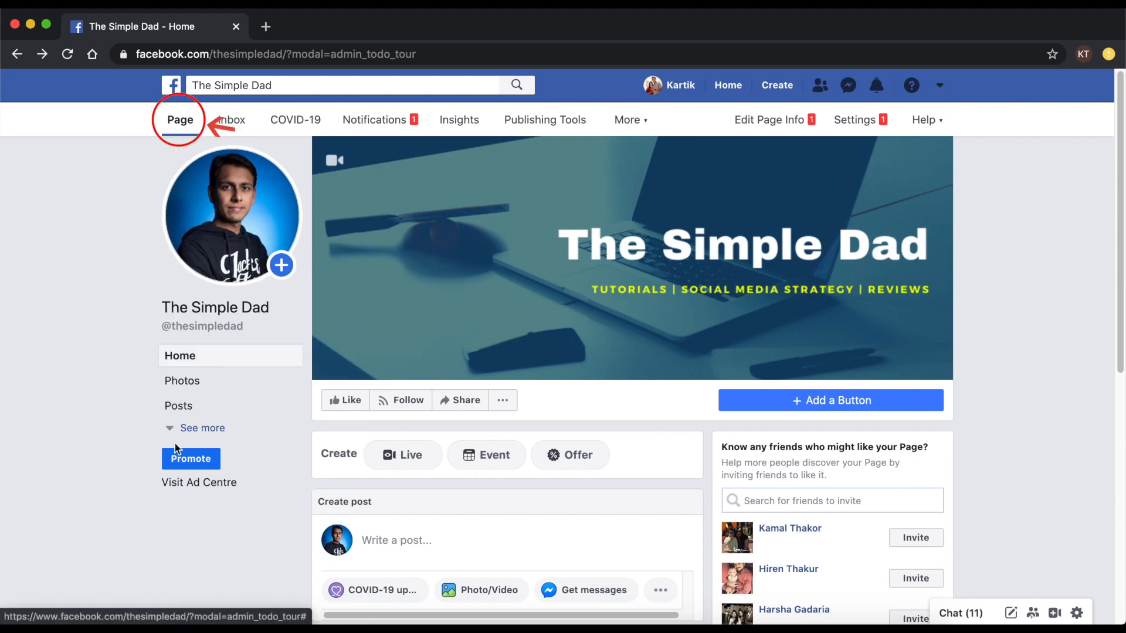
- Expand the Page's left menu to show all sections, then view the empty Page Inbox
{"action": "left_click", "coordinate": [194, 428]}
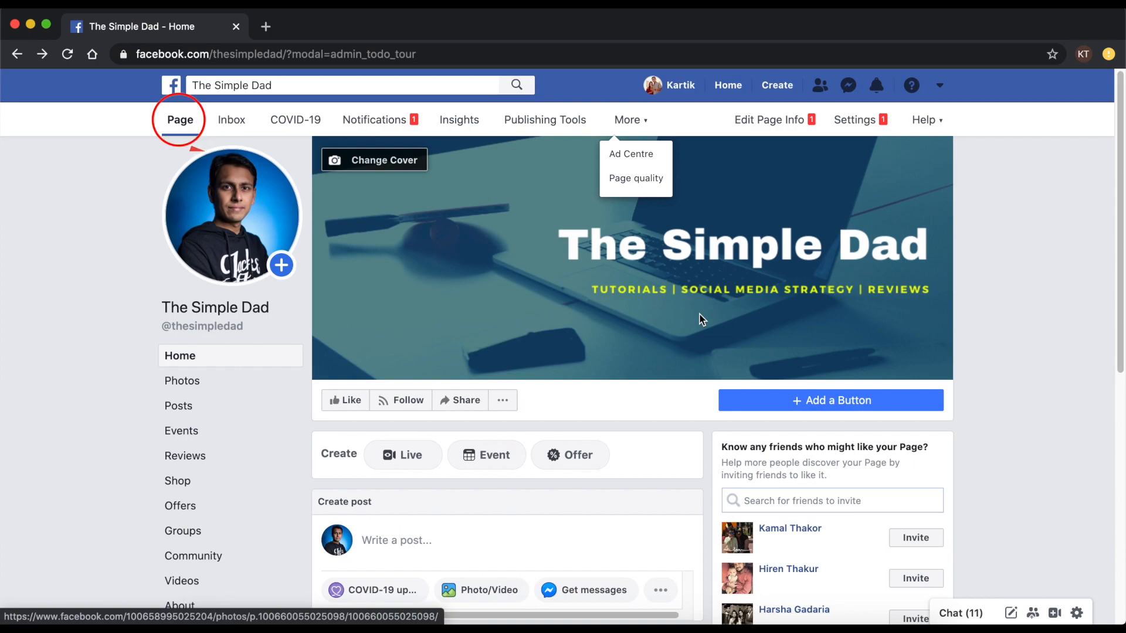
{"action": "left_click", "coordinate": [229, 120]}
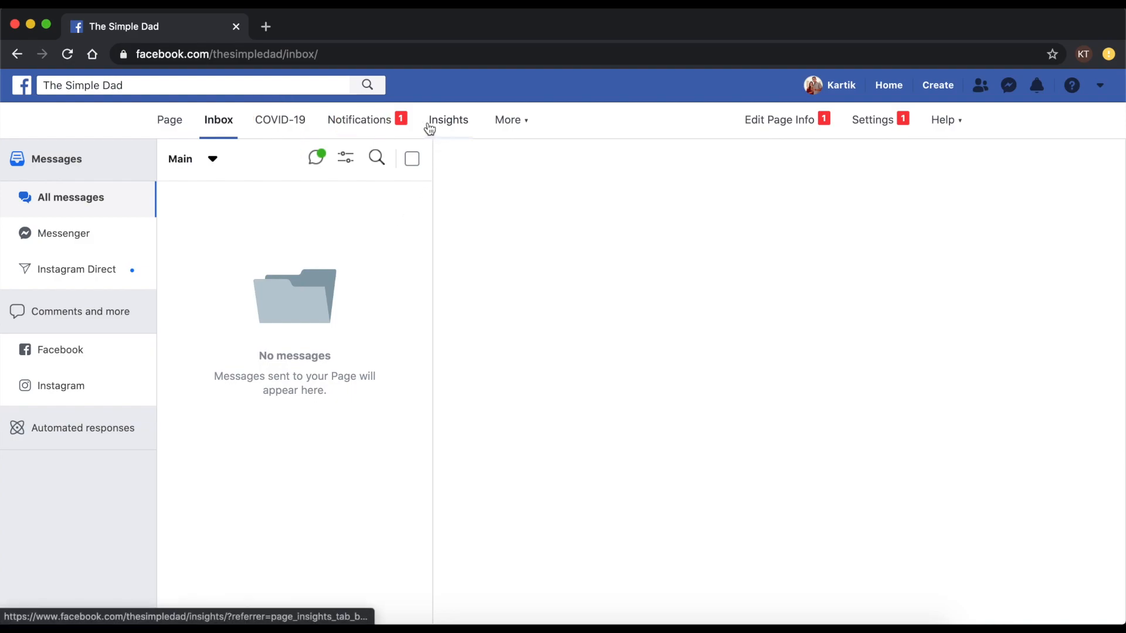
- Visit the Page's Notifications, Inbox and Insights, then show the More tools list
{"action": "left_click", "coordinate": [381, 121]}
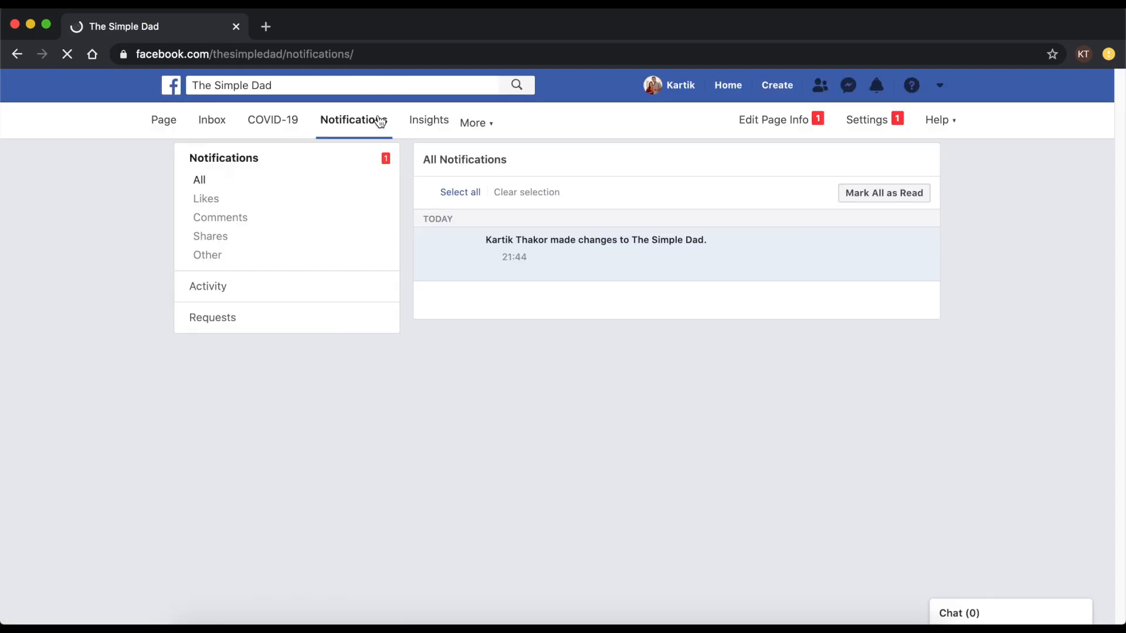
{"action": "left_click", "coordinate": [212, 120]}
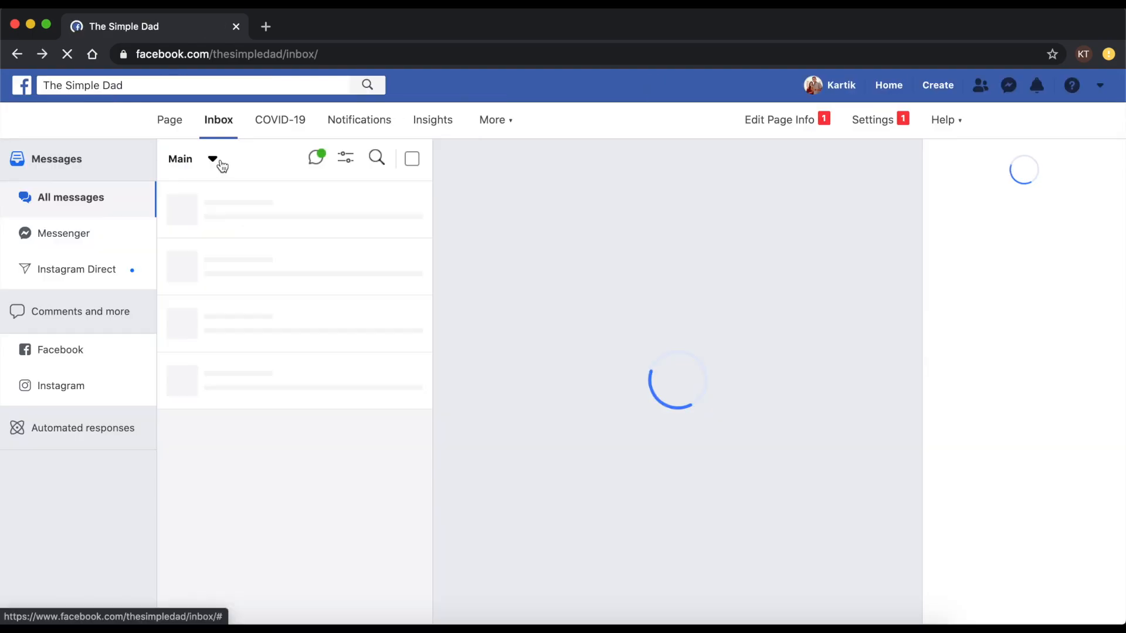
{"action": "left_click", "coordinate": [421, 129]}
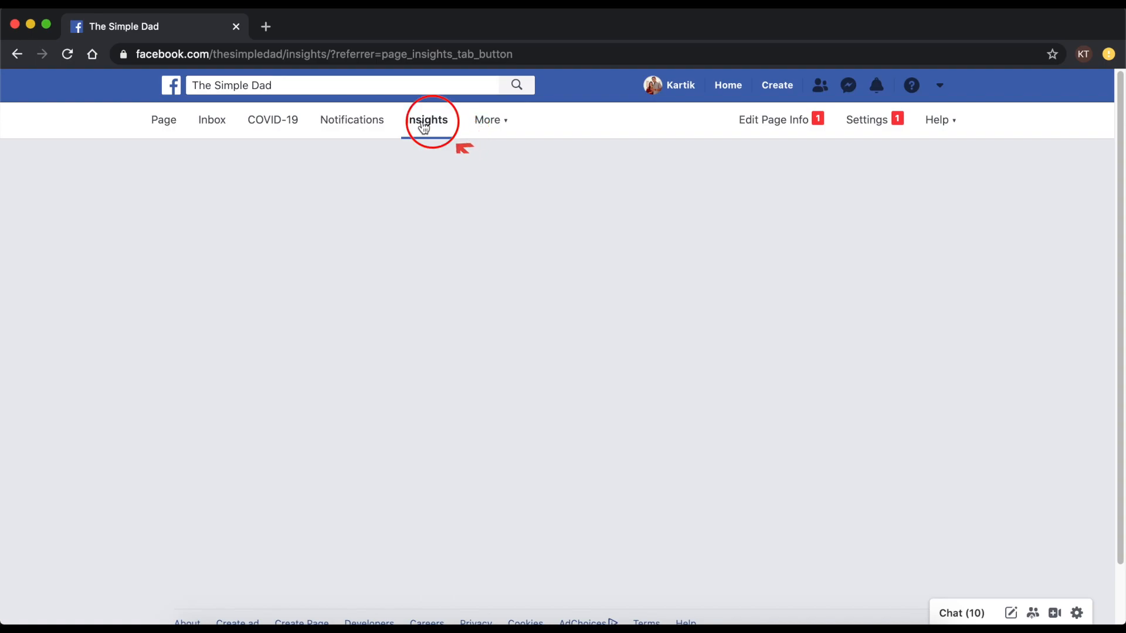
{"action": "left_click", "coordinate": [488, 123]}
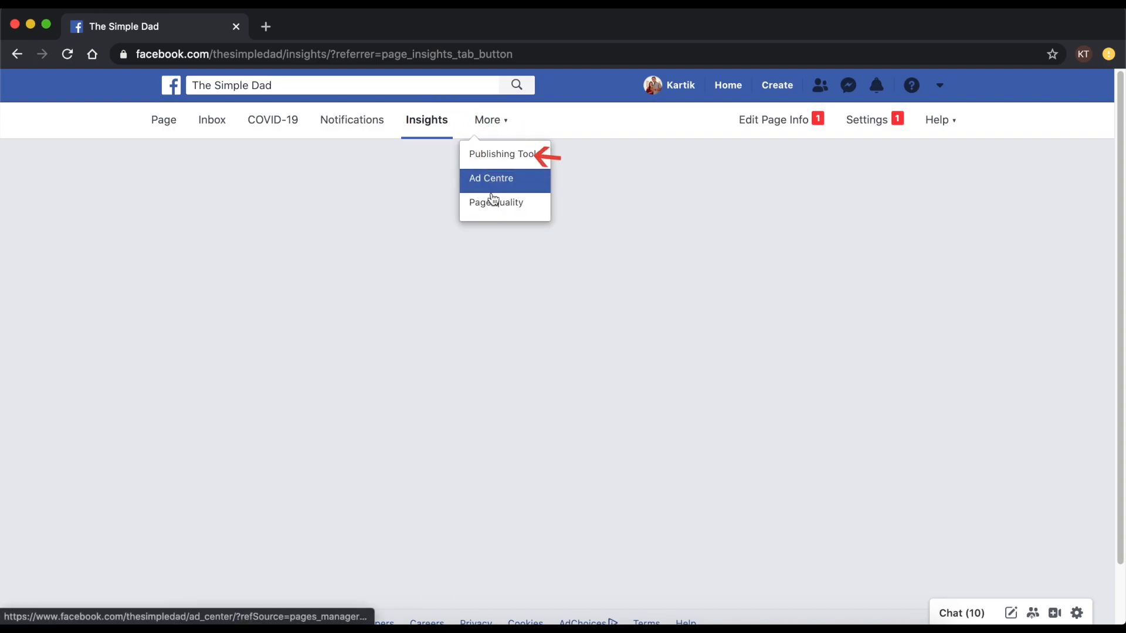